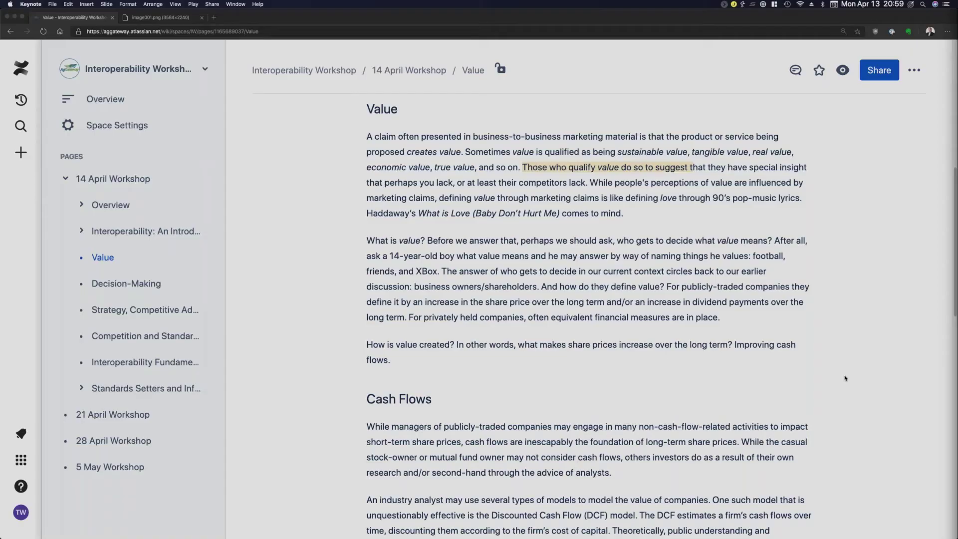
Switch to the Value workbook in Excel showing the income and expense chart.
key("super+Tab")
key("super+Tab")
key("super+Tab")
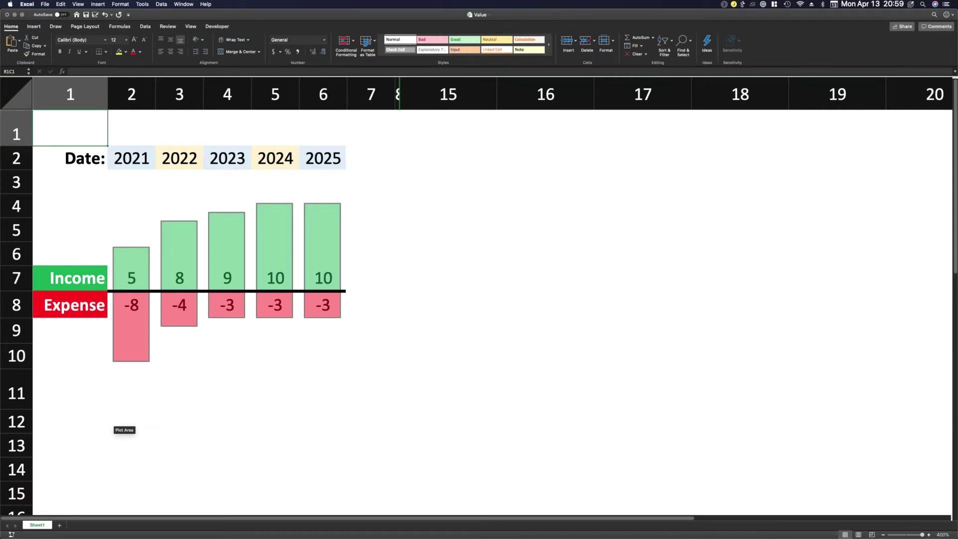
left_click(113, 420)
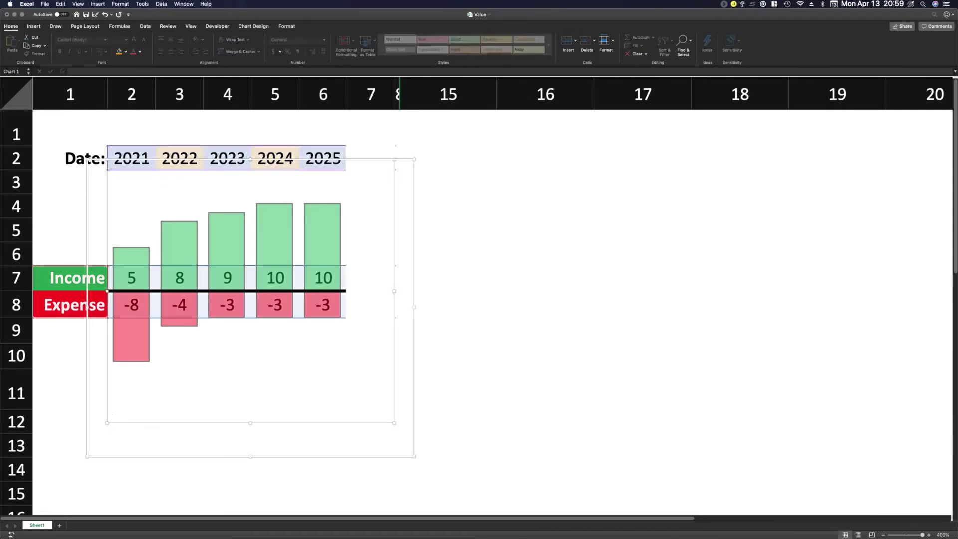
left_click(74, 420)
left_click(65, 295)
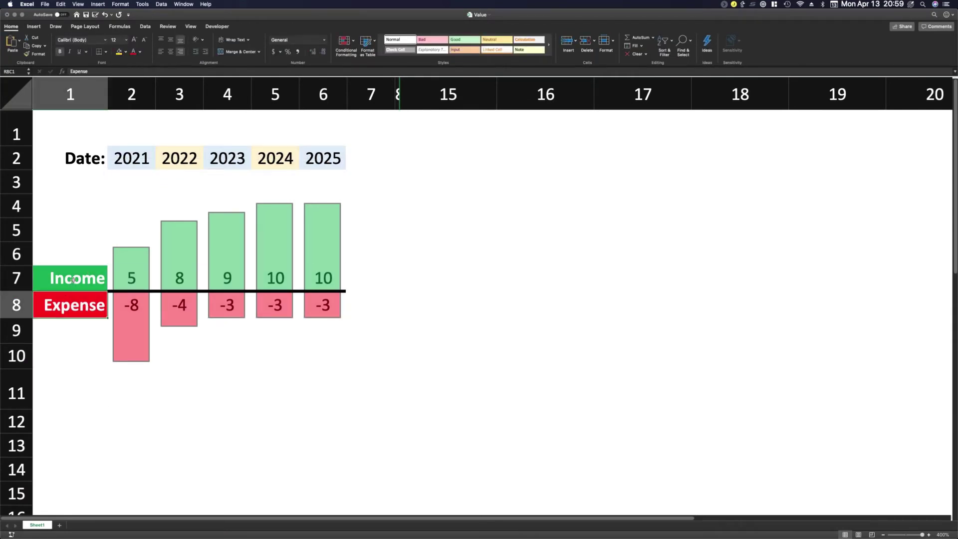
Set the 2021 income to 8, the 2022 income to 5 and the 2022 expense to -3.
left_click(73, 279)
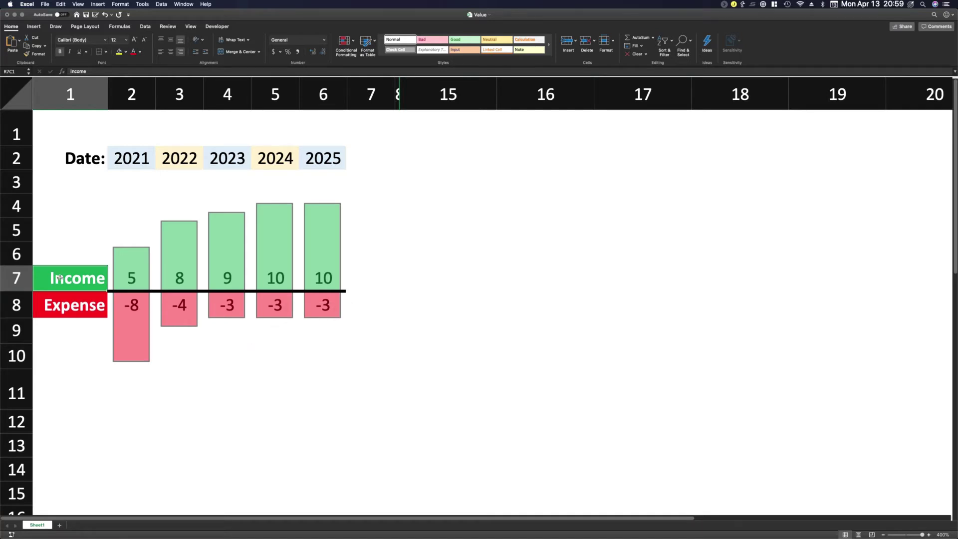
key("Right")
type("8")
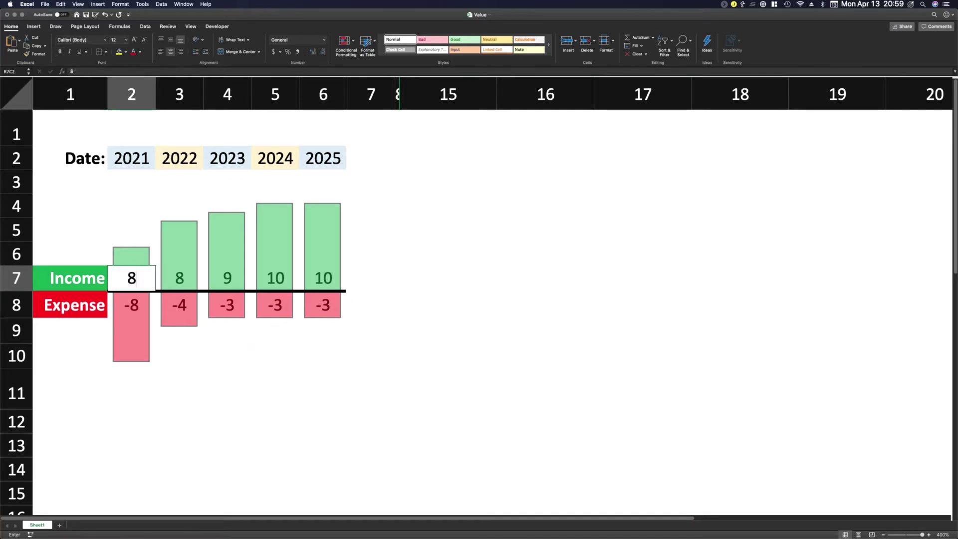
key("Right")
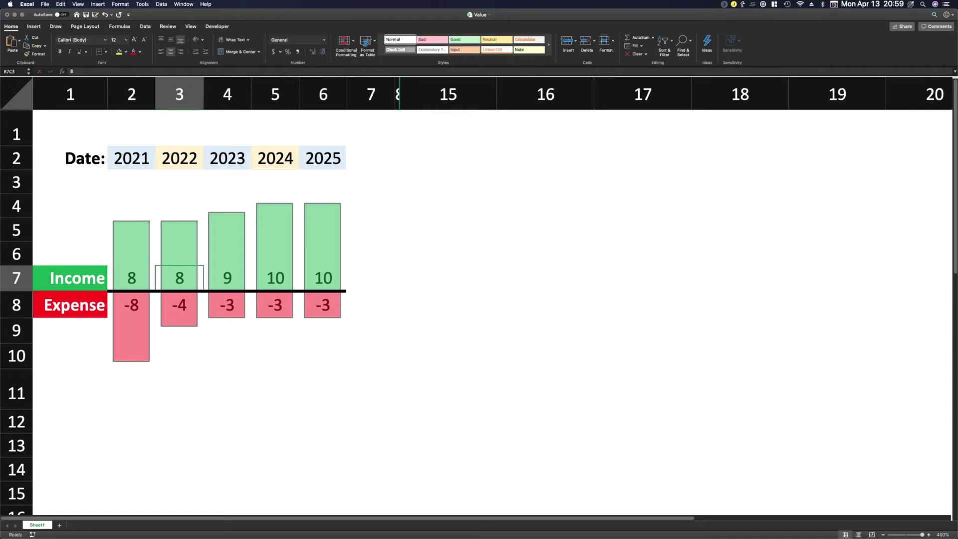
type("5")
key("Return")
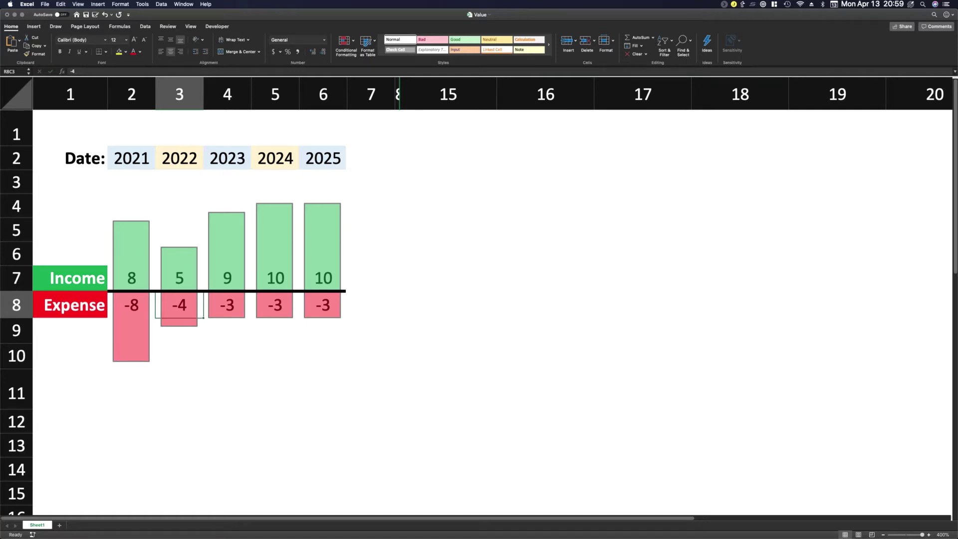
type("-3")
key("Return")
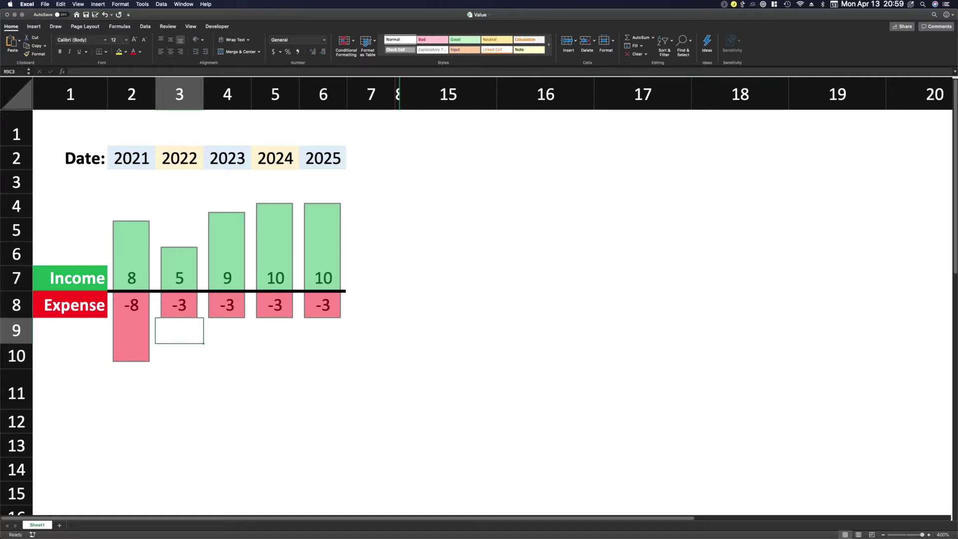
Unhide the columns between 7 and 15 that hold the cash flow table.
left_click_drag(371, 94, 418, 94)
right_click(419, 89)
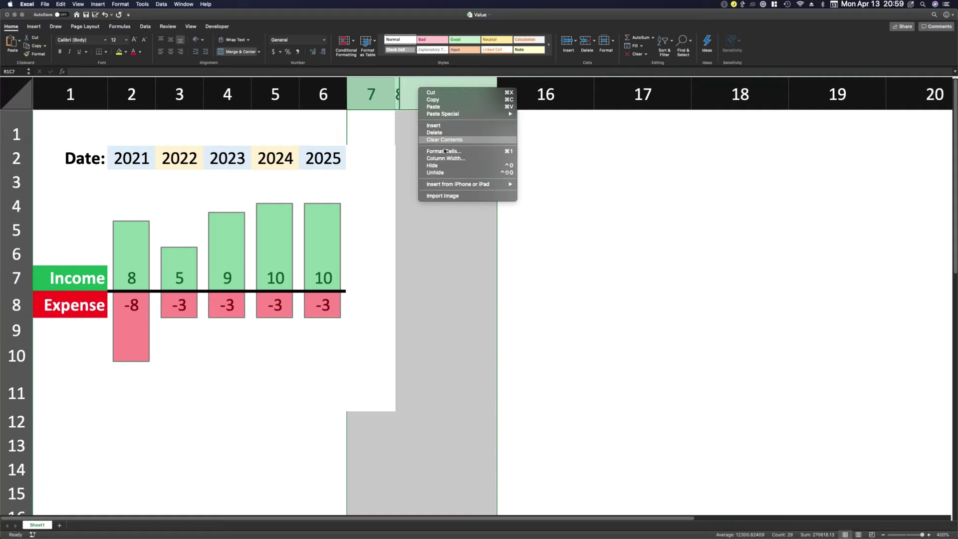
left_click(432, 173)
left_click(627, 183)
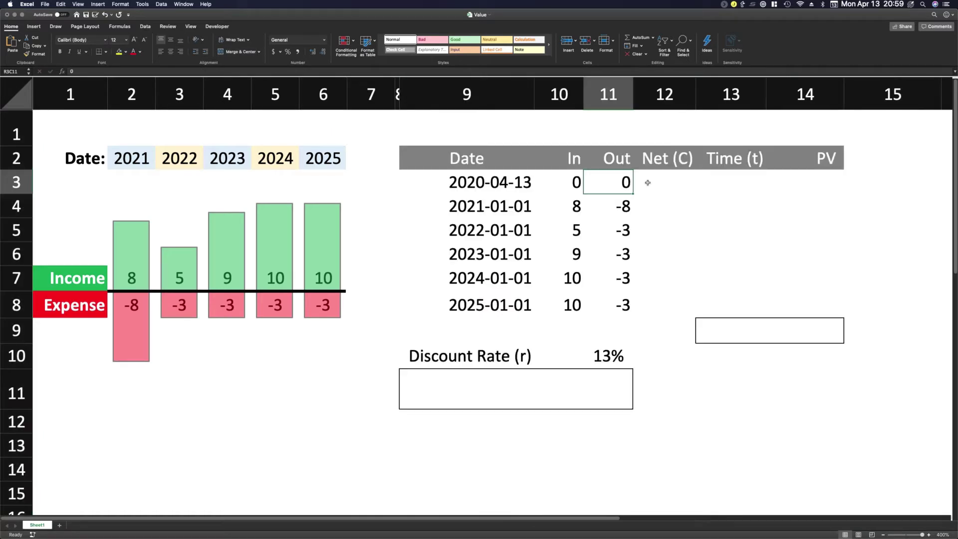
Calculate Net (C) as In plus Out for 2020-04-13 and fill the formula down through the 2025-01-01 row.
left_click(648, 182)
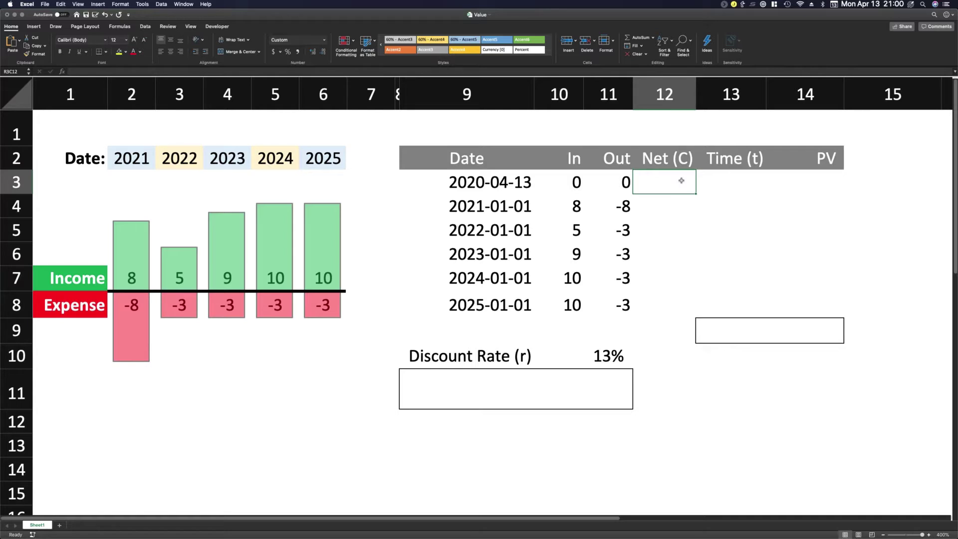
type("=")
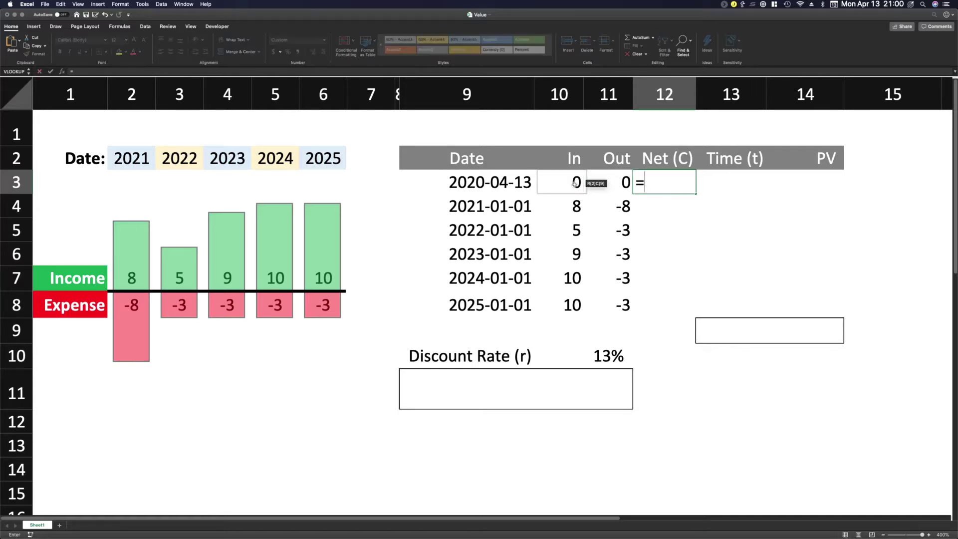
left_click(575, 183)
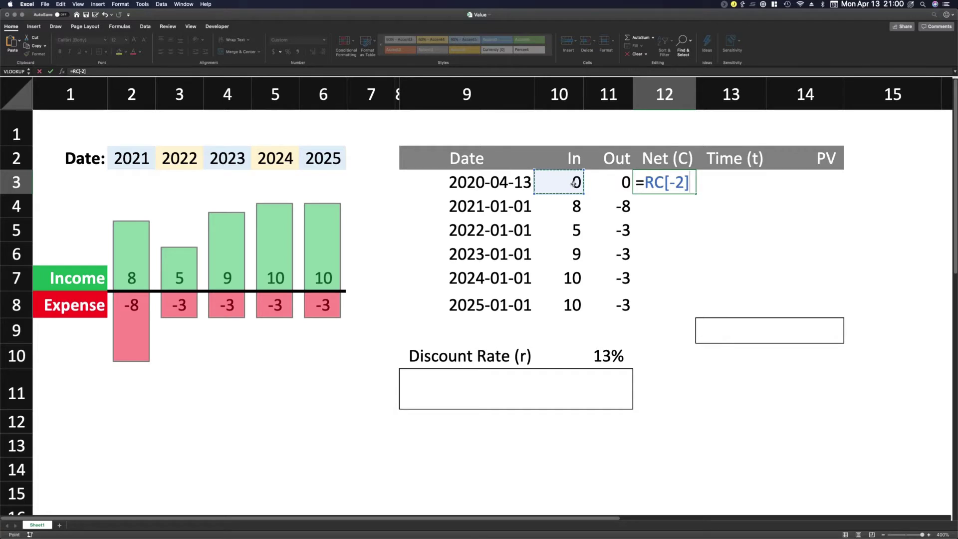
type("+")
left_click(605, 180)
key("Return")
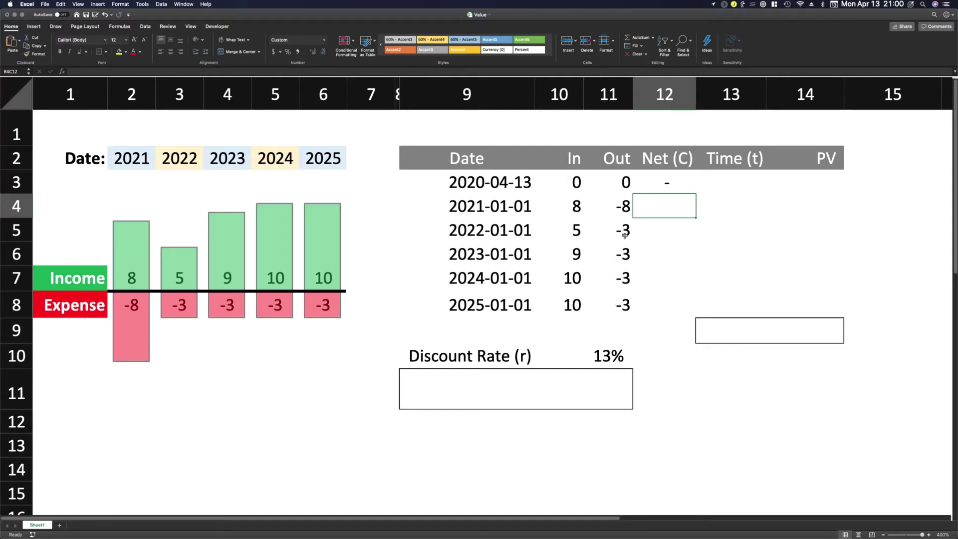
left_click(661, 180)
left_click_drag(696, 192, 681, 307)
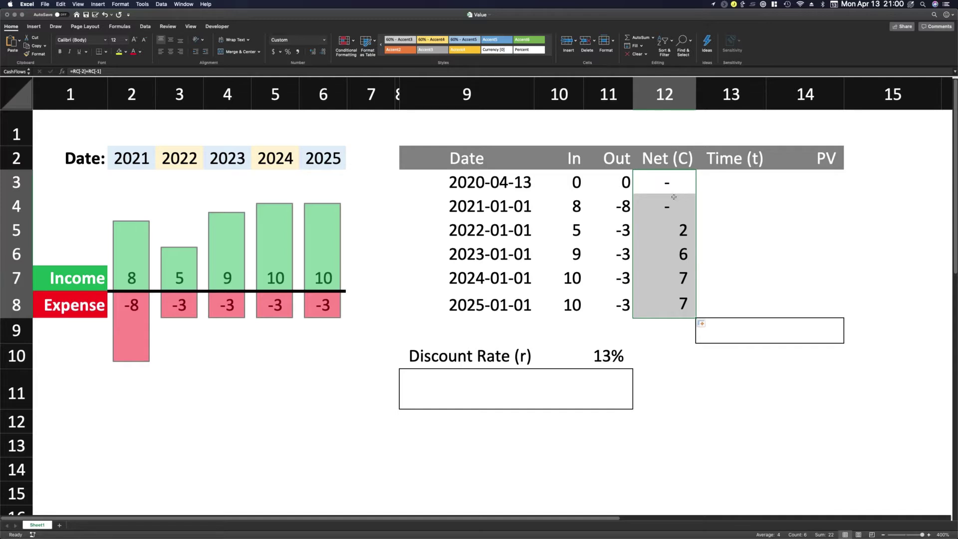
Set the 2021 expense to -10.
left_click(726, 181)
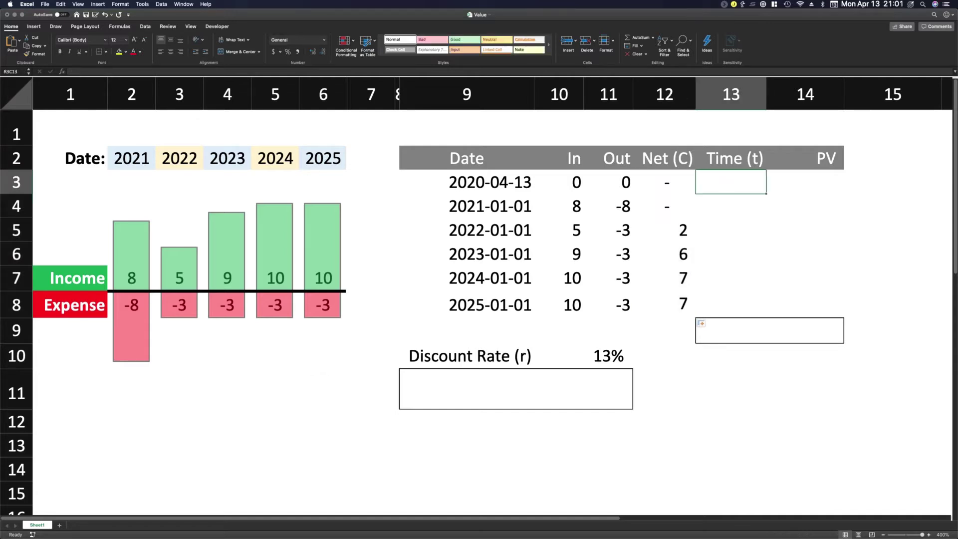
left_click(45, 314)
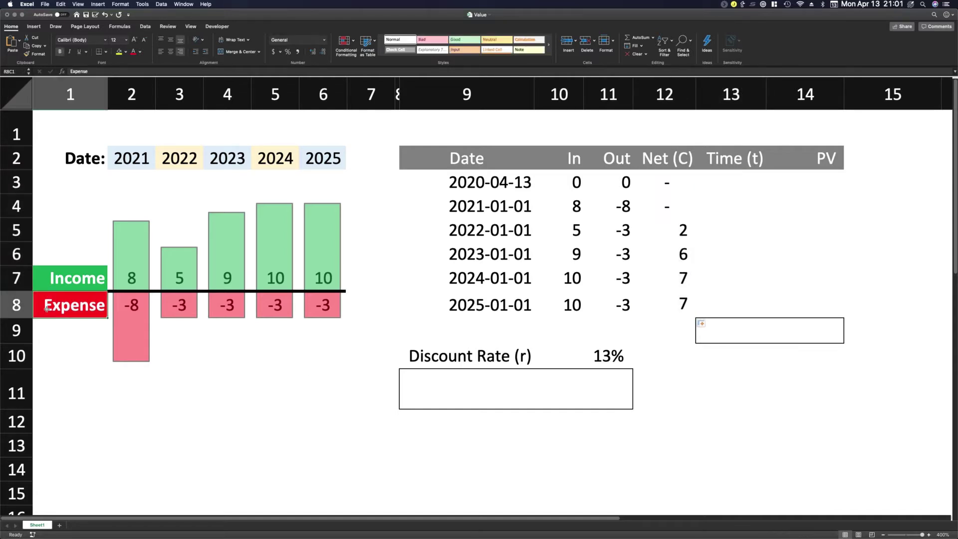
key("Right")
type("-10")
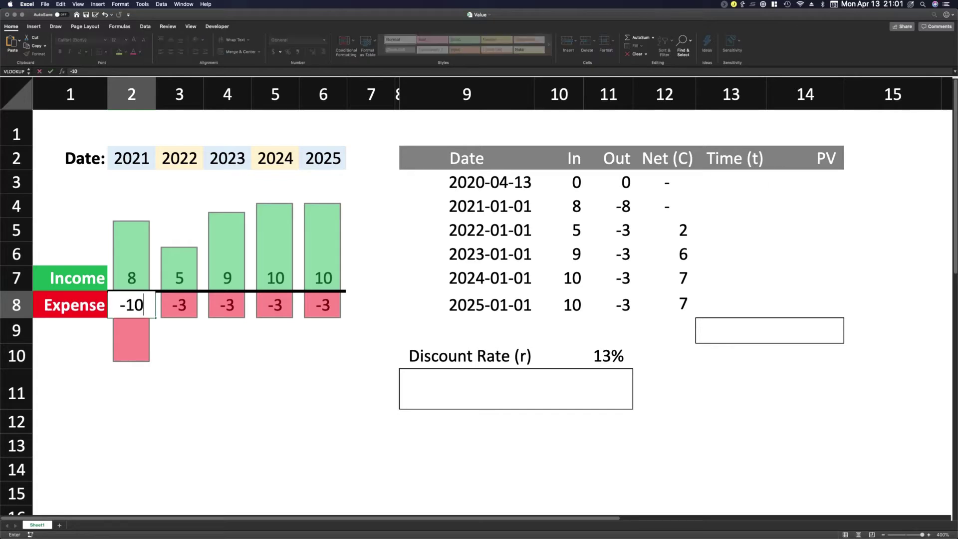
Enter 0 as the 2020-04-13 Time (t) and calculate the 2021-01-01 time as its date minus the previous row's date.
left_click(737, 182)
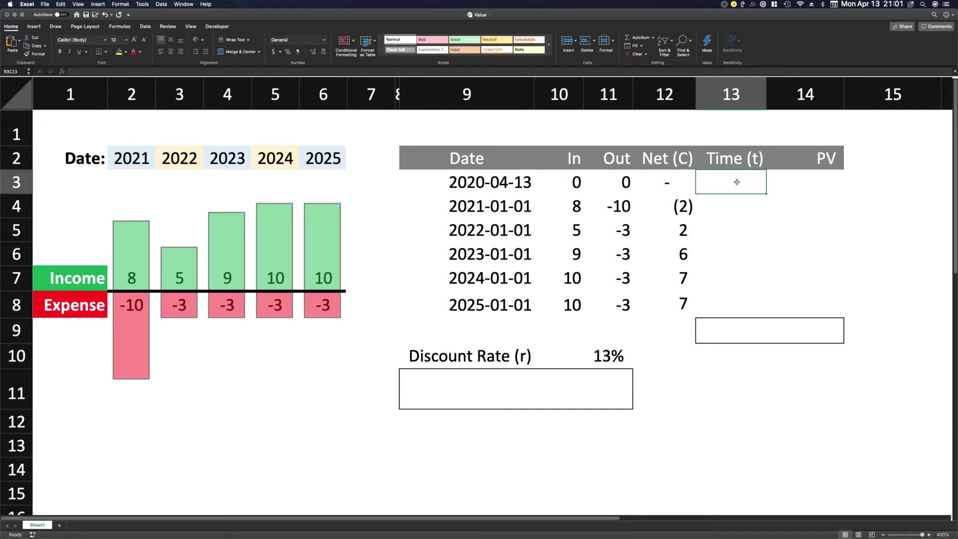
type("0")
key("Return")
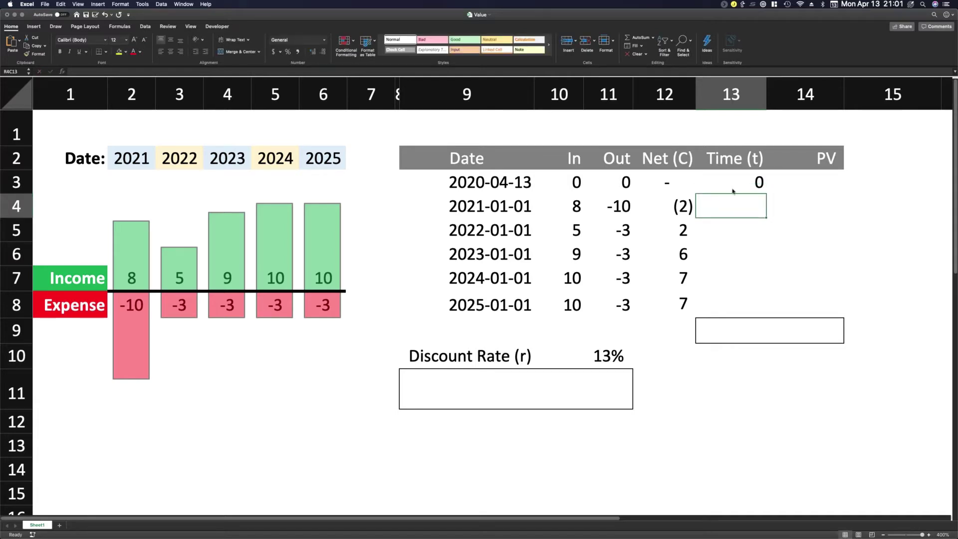
type("=")
left_click(504, 213)
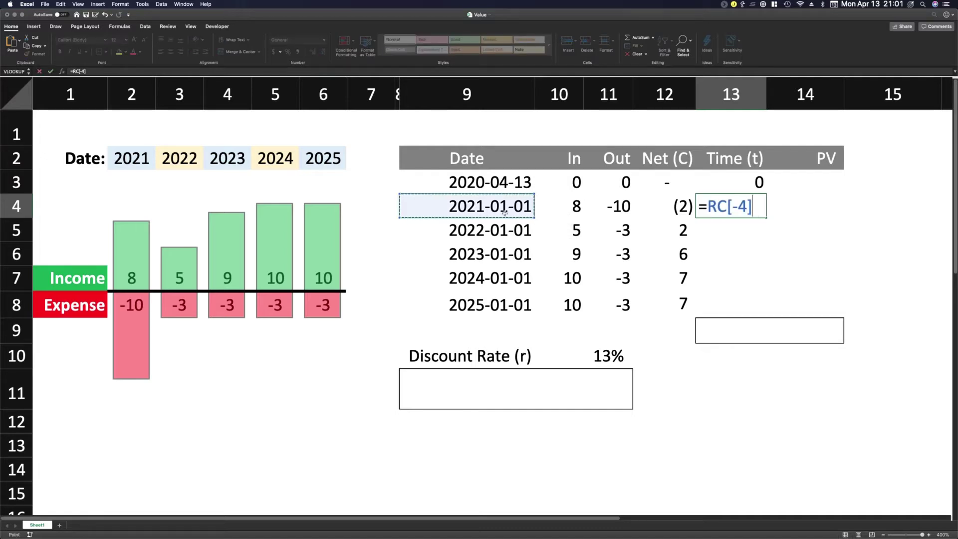
type("-")
left_click(503, 182)
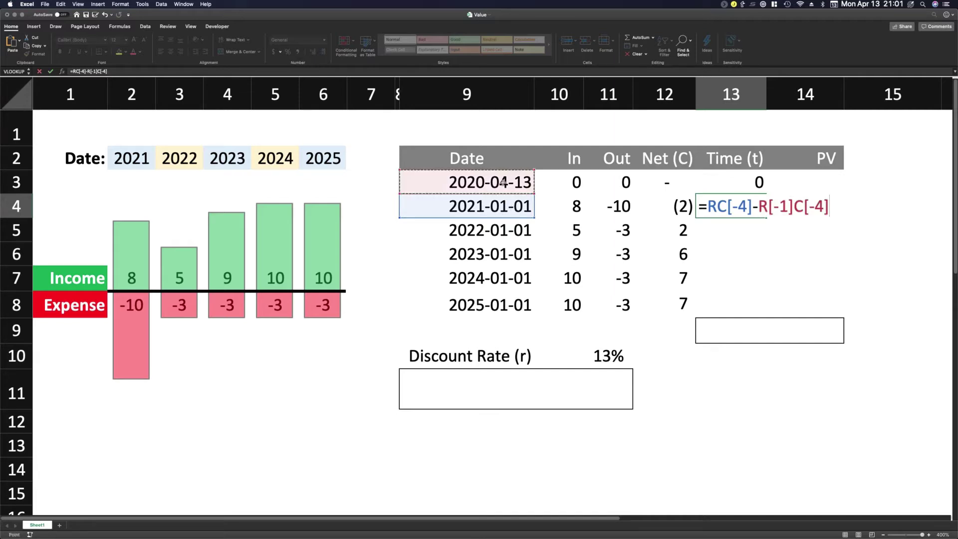
key("Return")
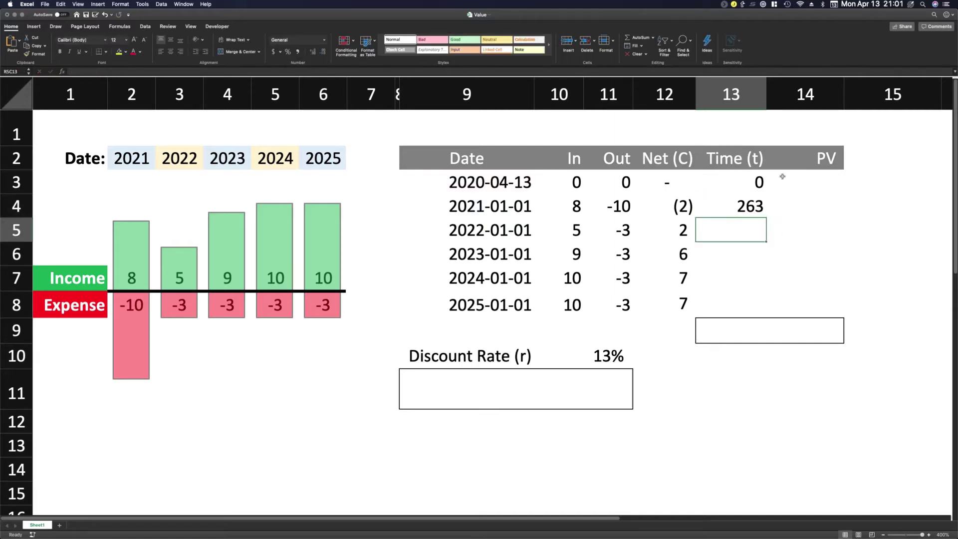
left_click(755, 207)
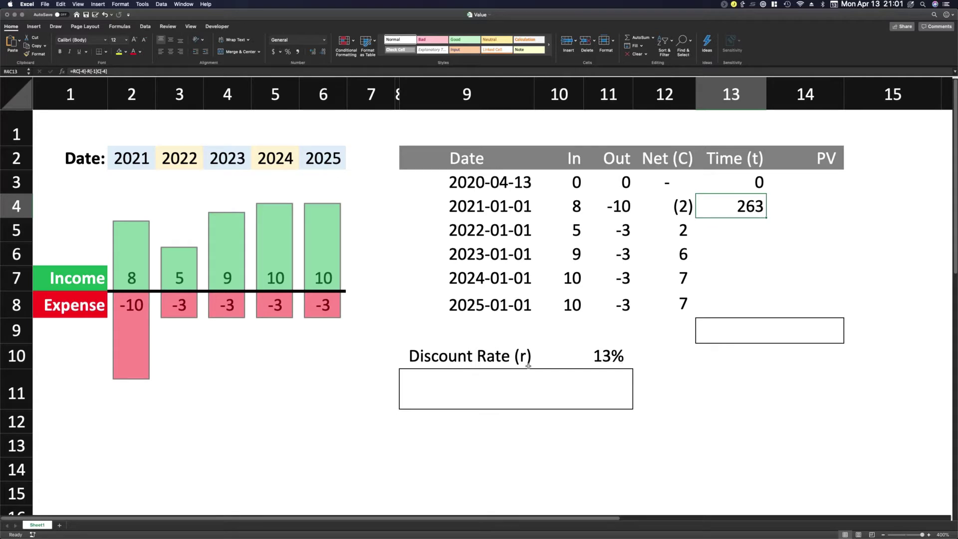
left_click_drag(451, 359, 627, 351)
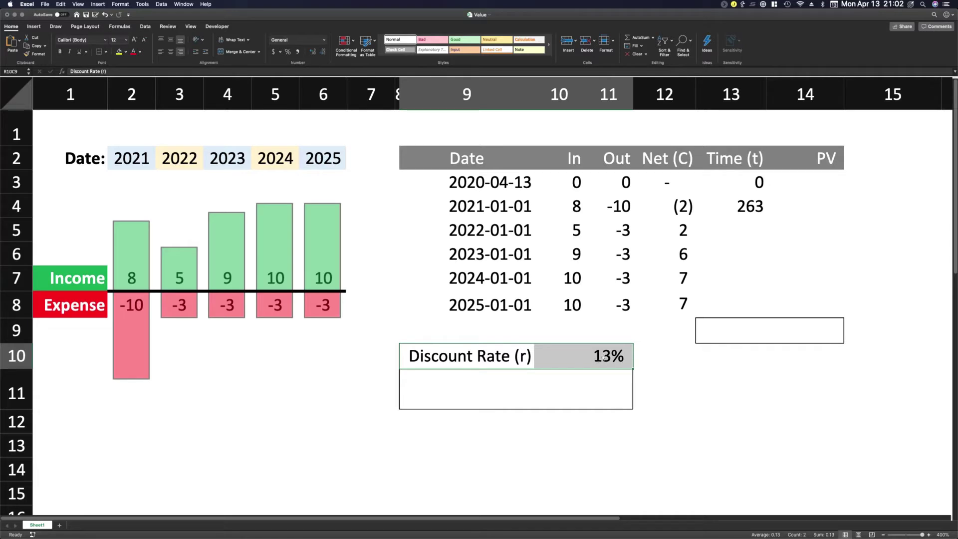
left_click(589, 358)
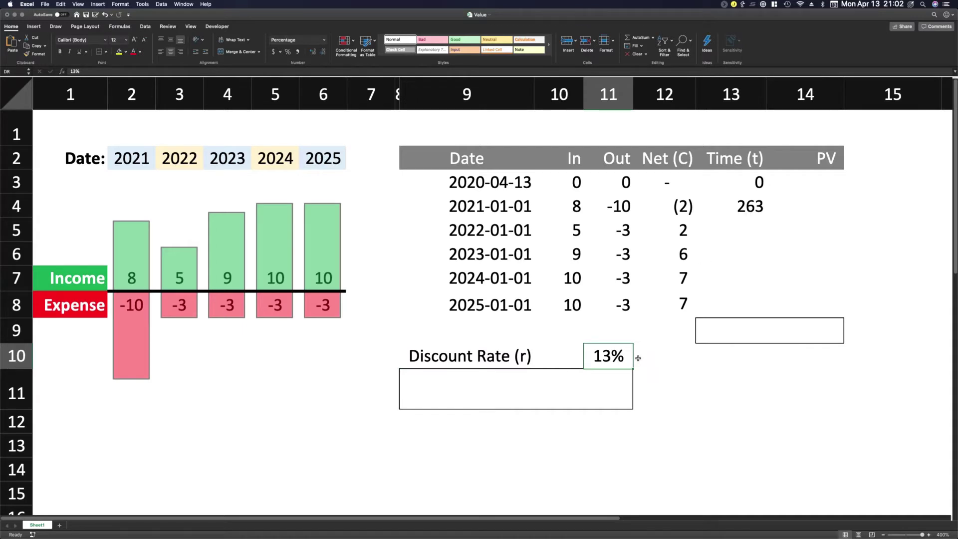
Enclose the 2021-01-01 time difference in parentheses, divide it by 365, and fill the formula down through the 2025-01-01 row.
left_click(751, 206)
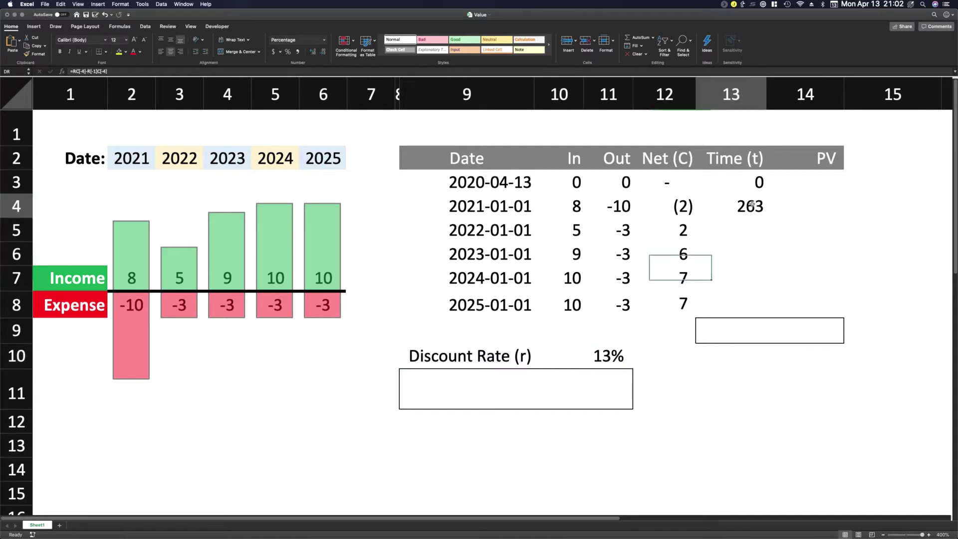
double_click(737, 203)
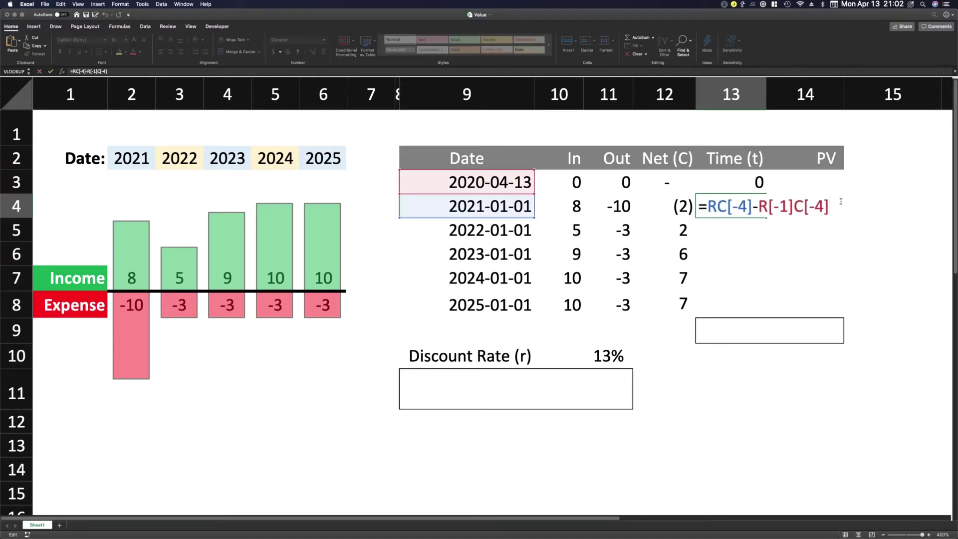
left_click(708, 206)
type("(")
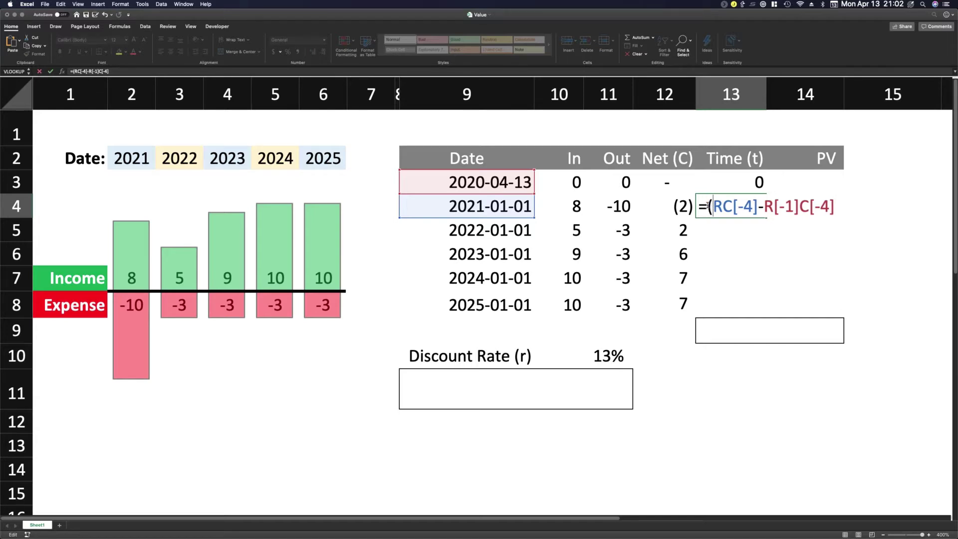
left_click(835, 206)
type(")/365")
key("Return")
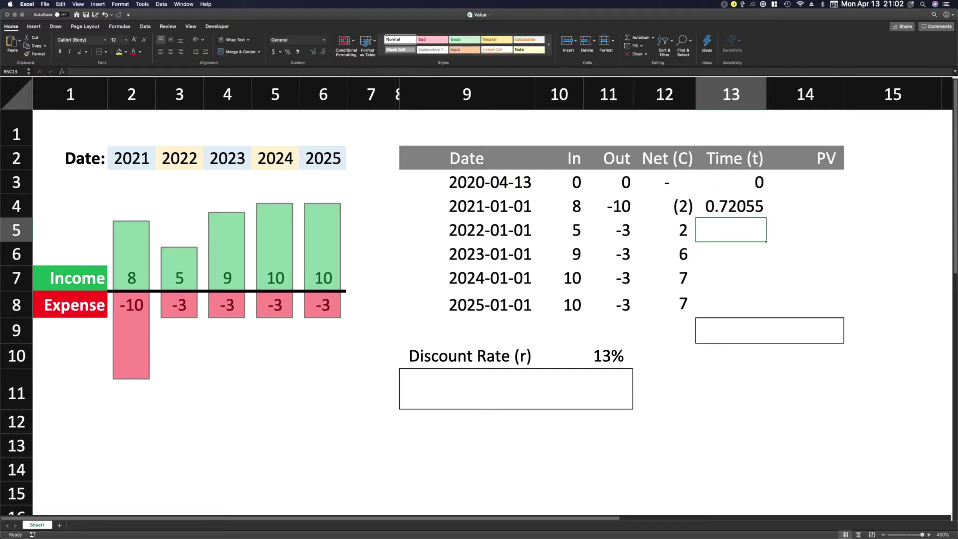
left_click(731, 213)
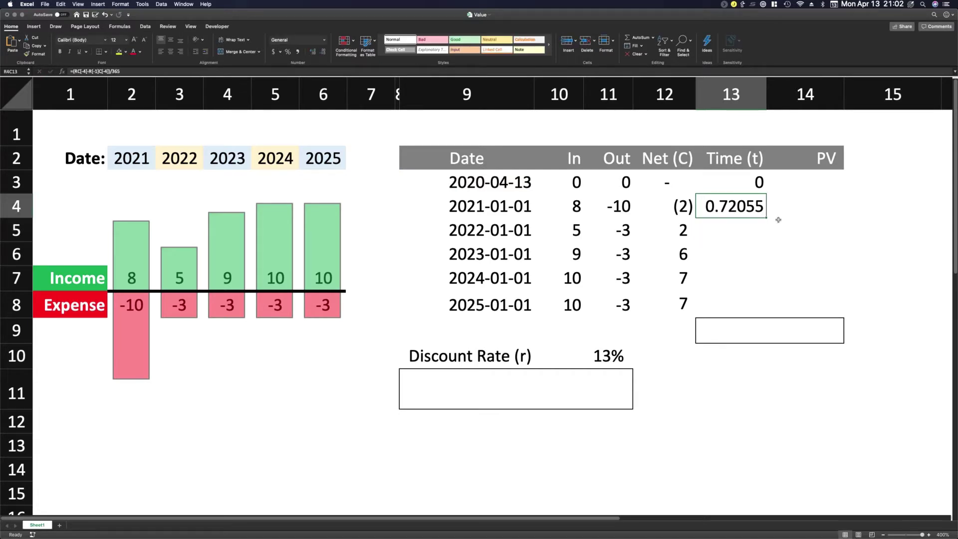
left_click_drag(767, 218, 755, 306)
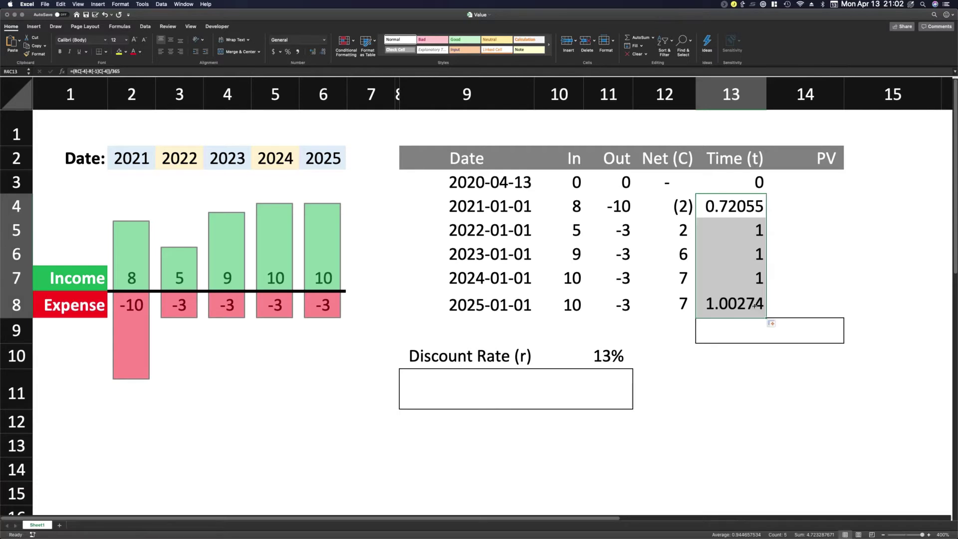
Make the 2020-04-13 start date an absolute reference in the 2021-01-01 Time (t) formula and fill it down through the 2025-01-01 row.
left_click(715, 225)
left_click(717, 212)
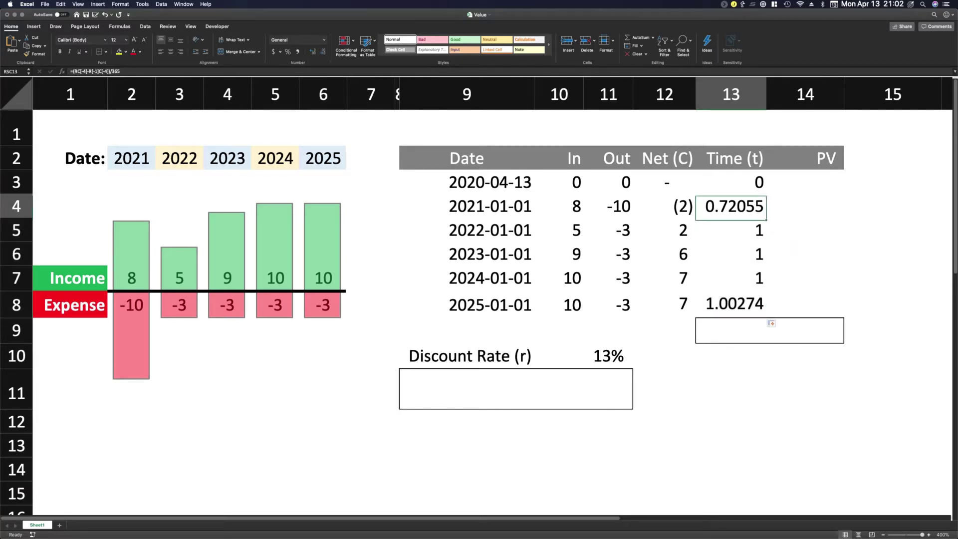
left_click(493, 182)
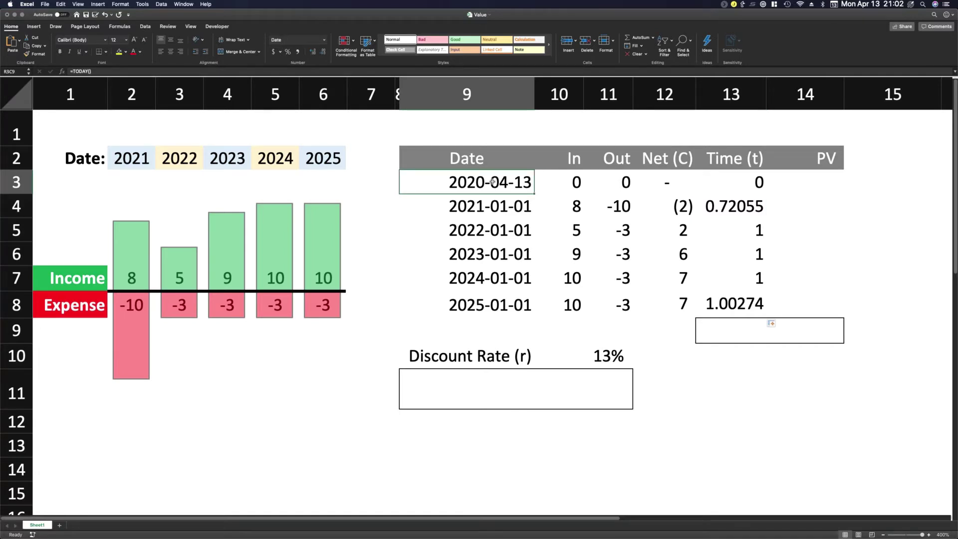
double_click(738, 206)
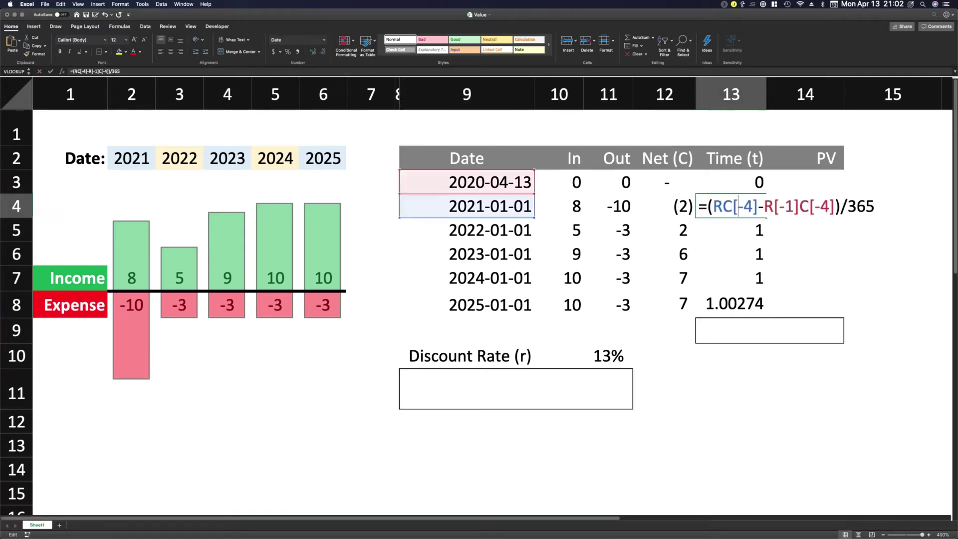
left_click(786, 206)
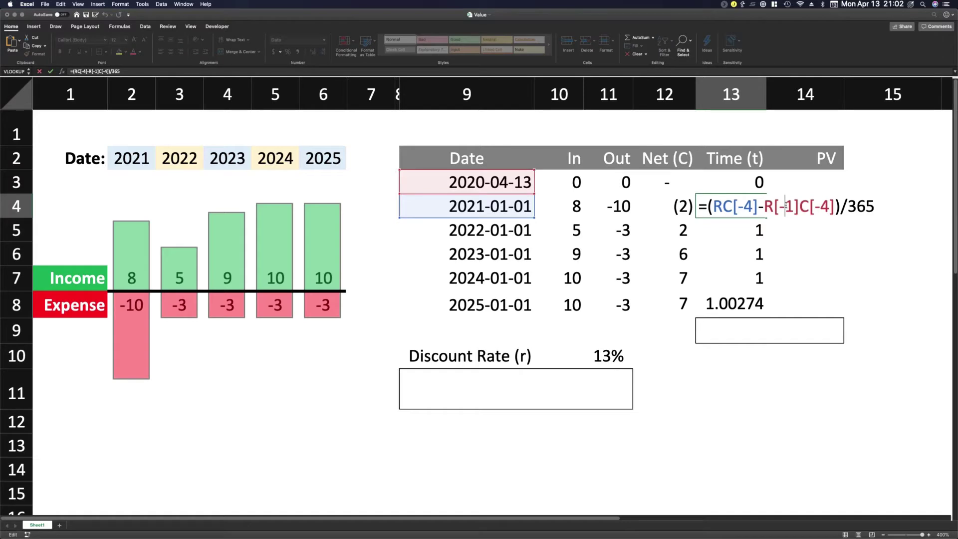
key("F4")
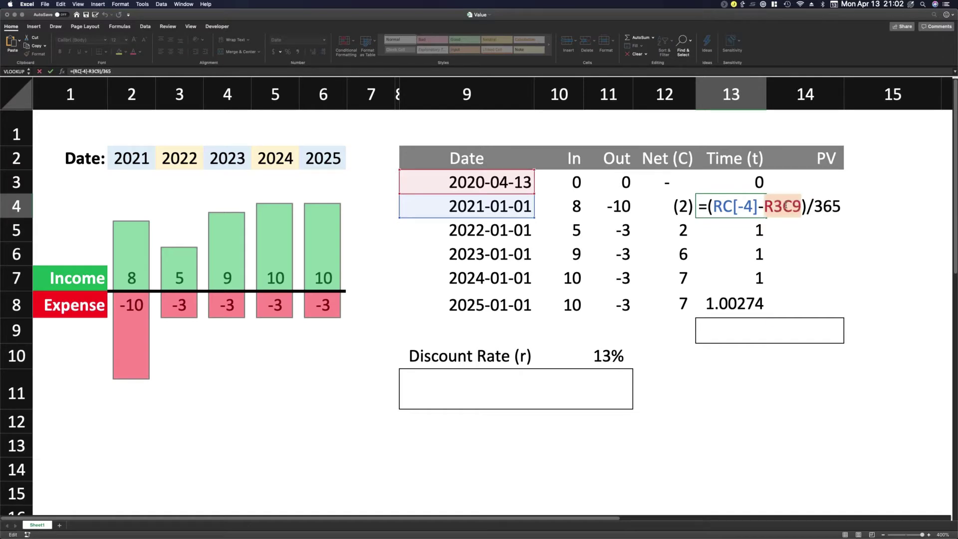
key("Return")
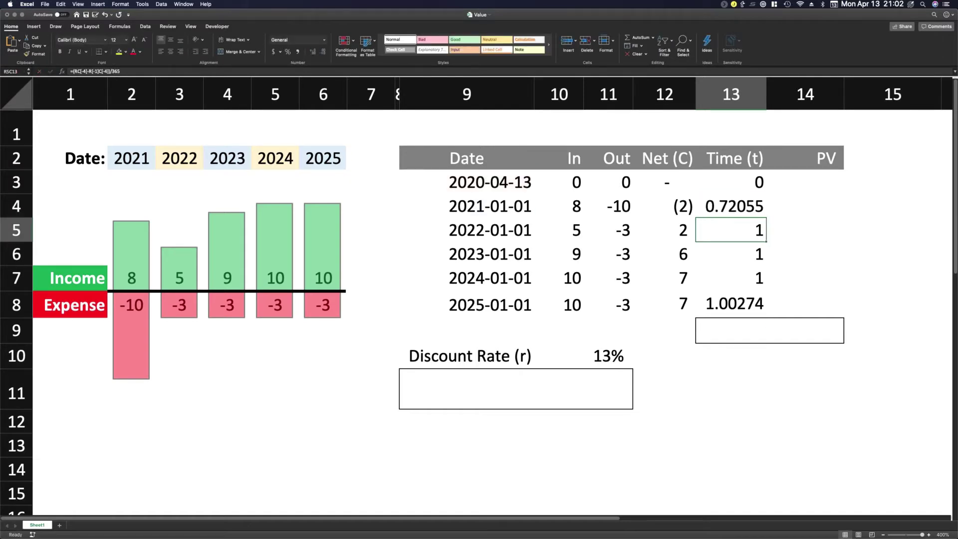
key("Up")
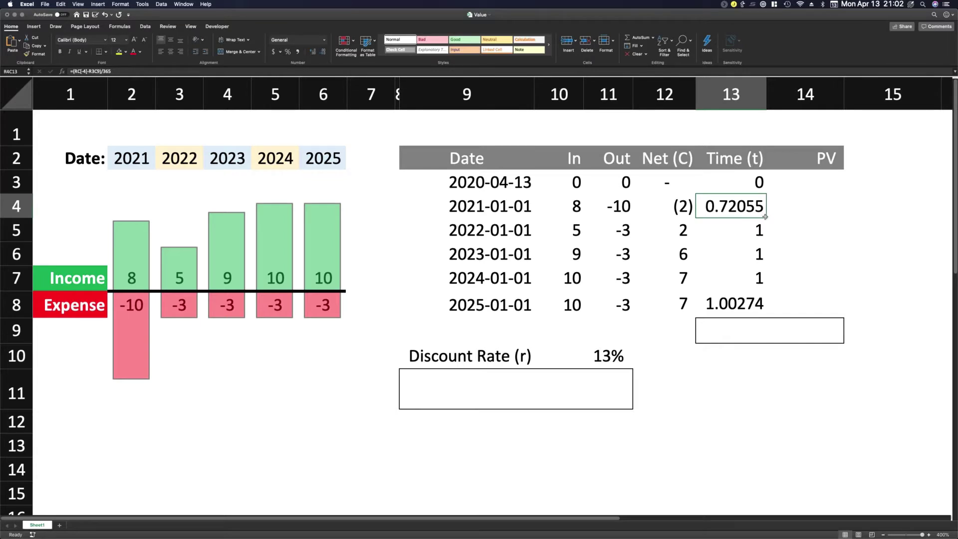
double_click(765, 217)
left_click(803, 218)
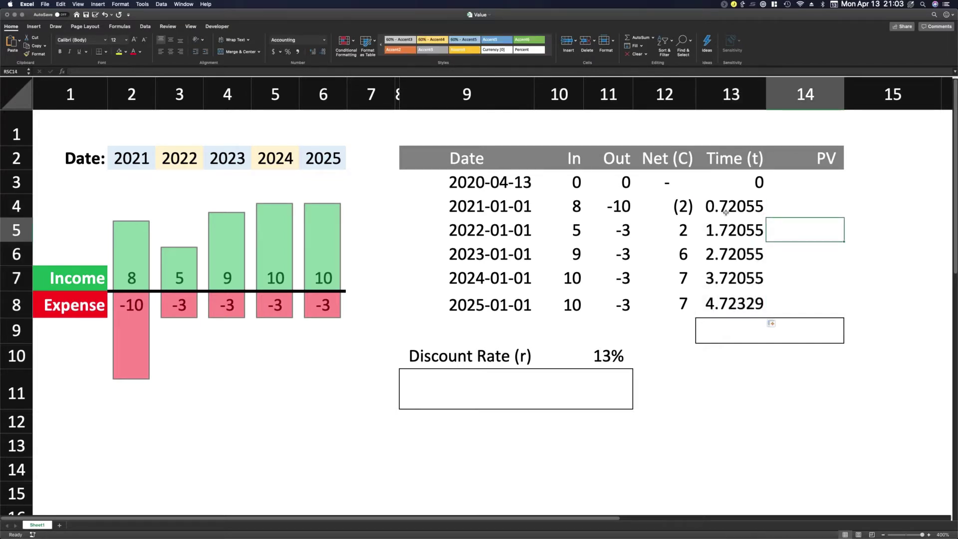
Set the 2020-04-13 PV equal to that row's Net (C) value.
left_click(801, 187)
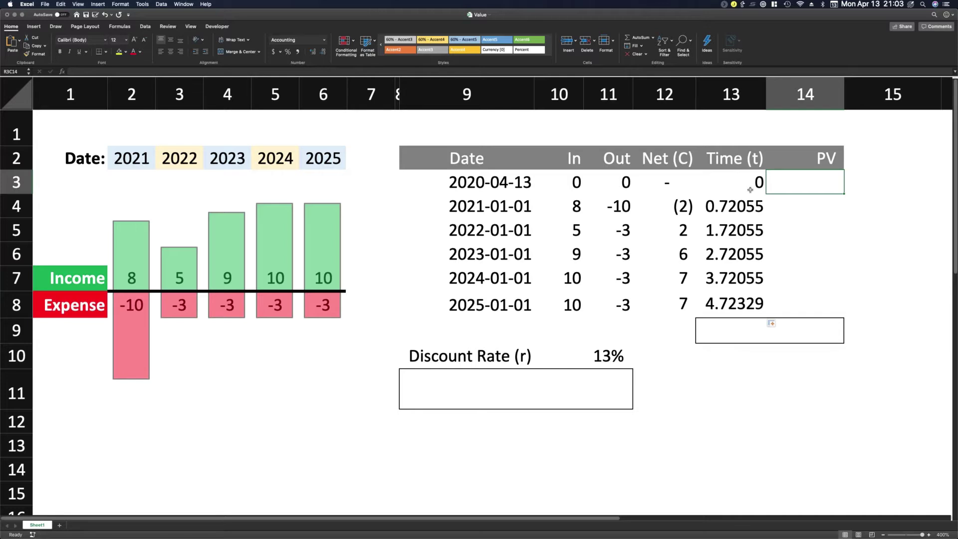
type("=")
left_click(667, 182)
key("Return")
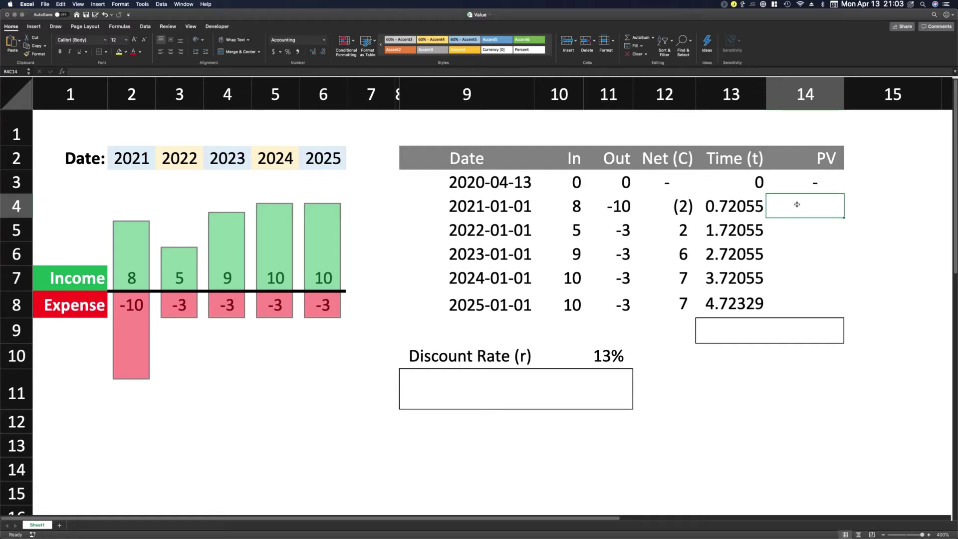
Calculate the 2021-01-01 PV as Net (C)/(1+DR)^Time (t) and fill the formula down through the 2025-01-01 row.
type("=")
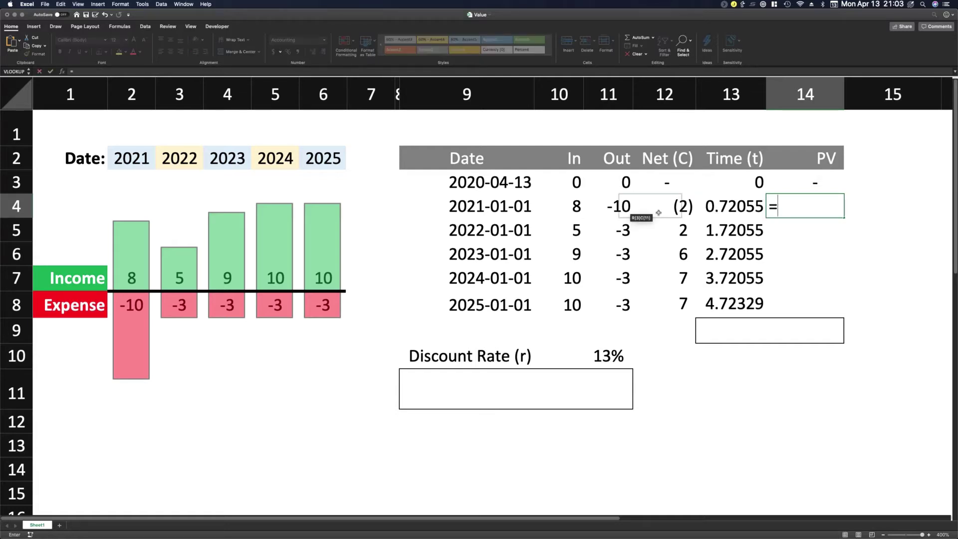
left_click(689, 210)
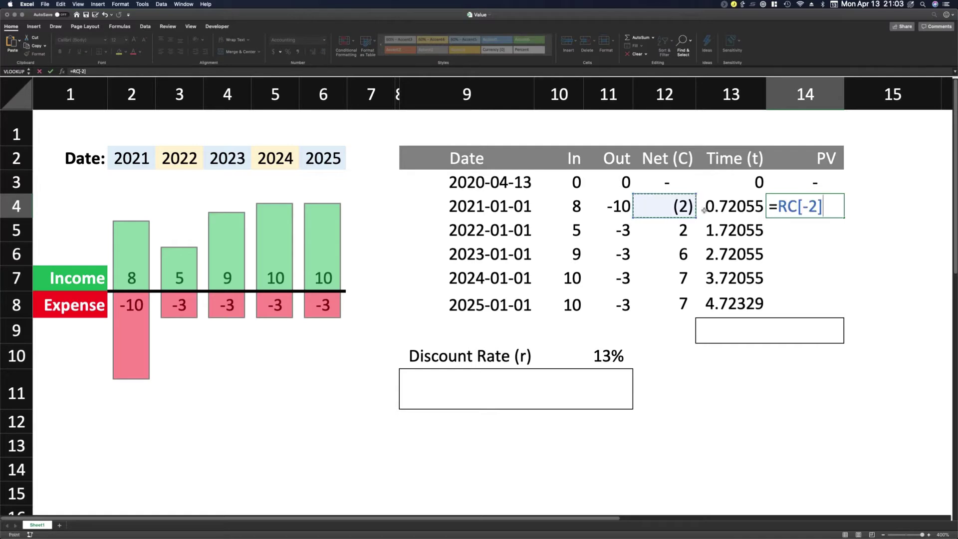
type("/(1+")
left_click(609, 355)
type(")^")
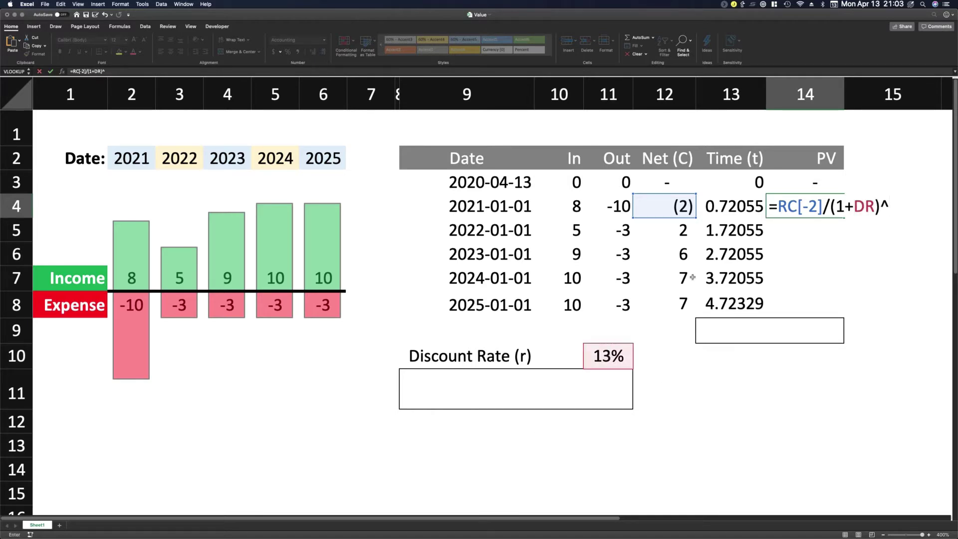
left_click(714, 209)
key("Return")
key("Up")
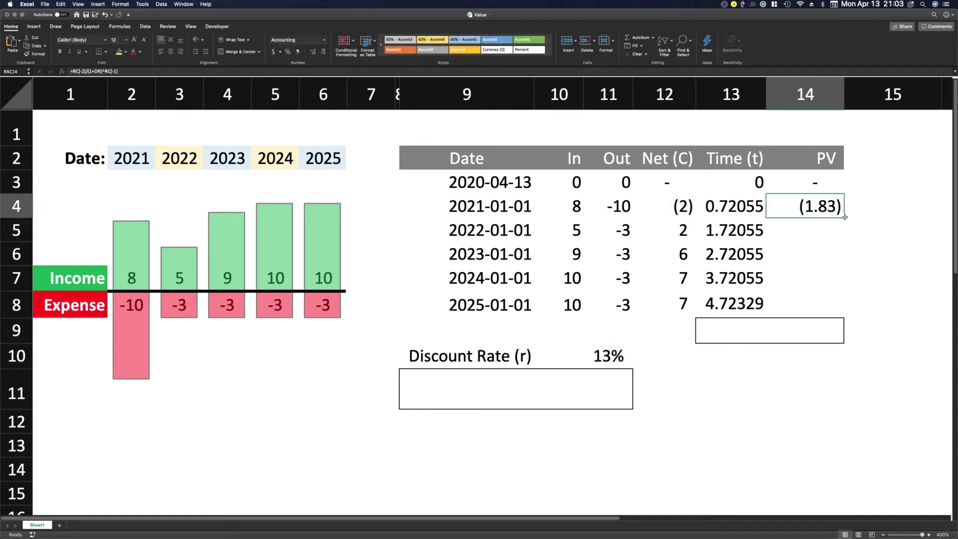
left_click_drag(846, 217, 843, 305)
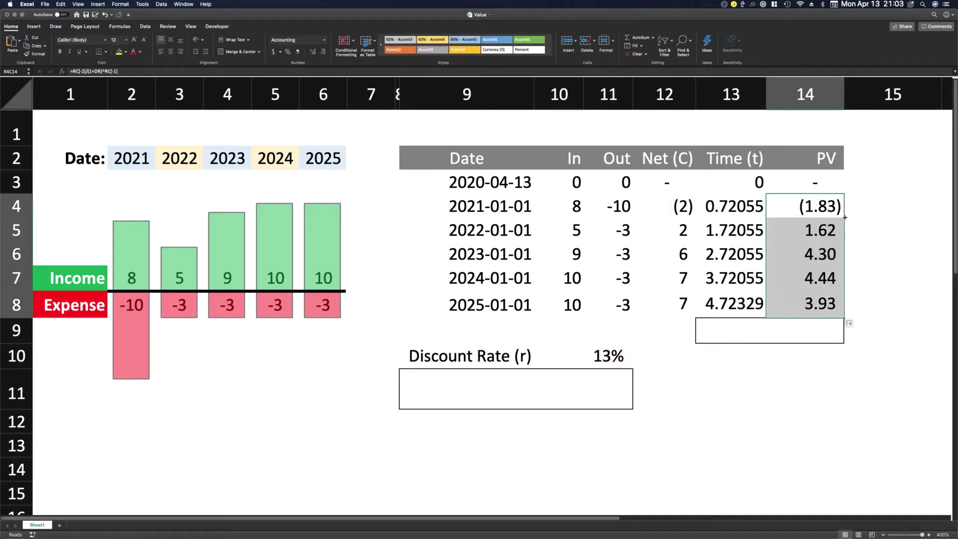
Sum the PV column directly below the 2025-01-01 row and label the total NPV.
left_click(785, 331)
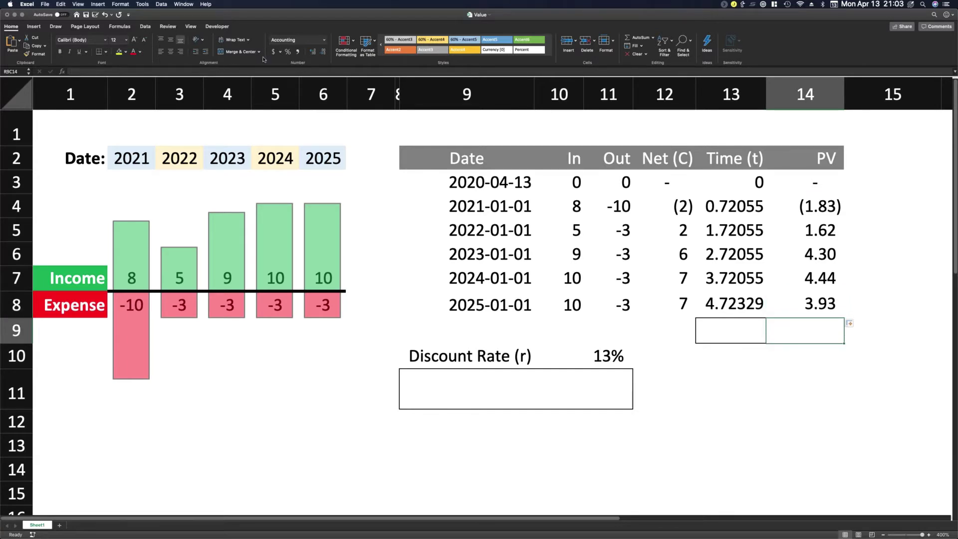
key("super+shift+t")
key("Return")
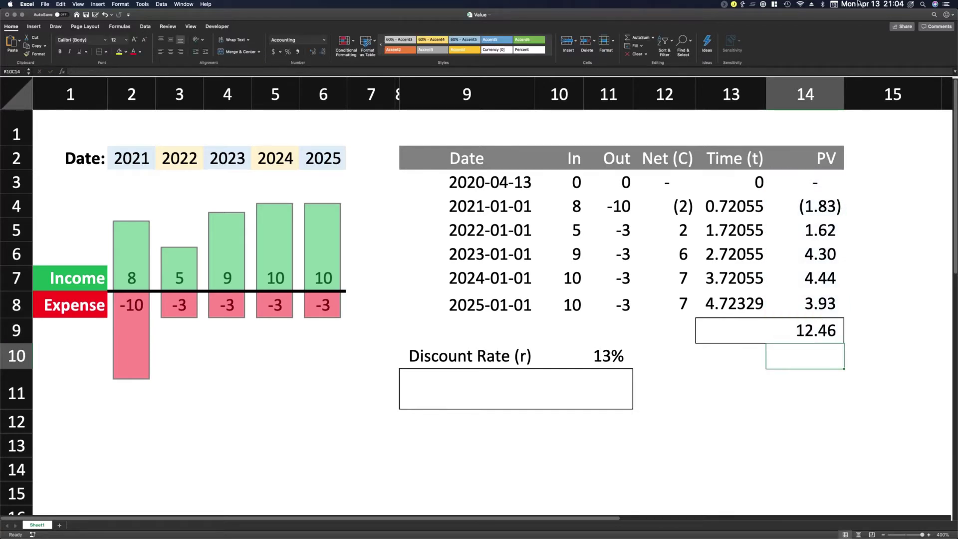
left_click(733, 338)
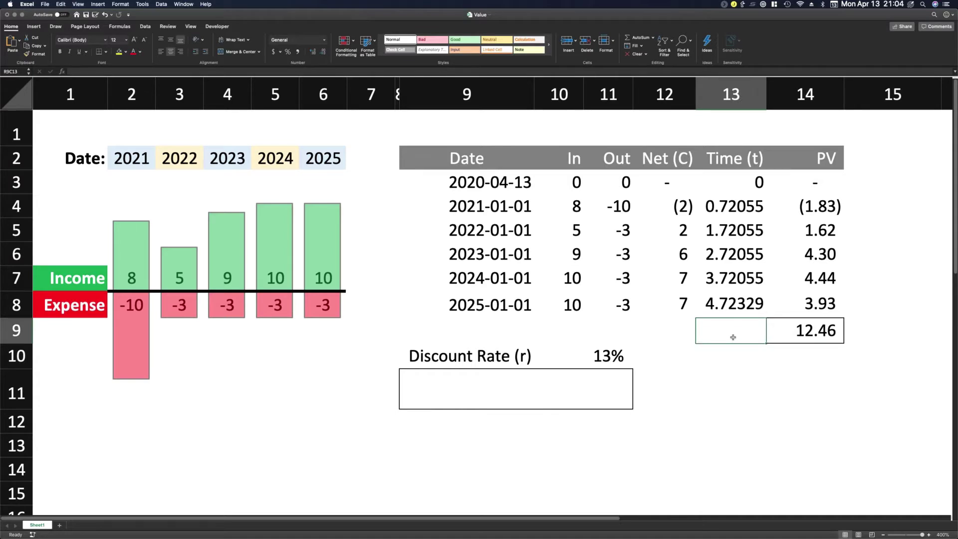
type("NPV")
key("Return")
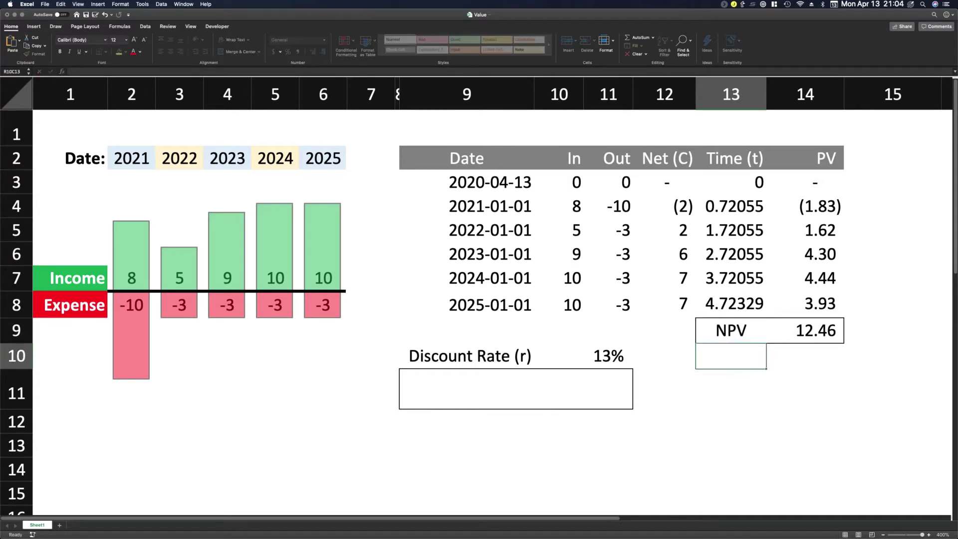
Enter the label NPV in the large bordered box below Discount Rate (r).
left_click(445, 396)
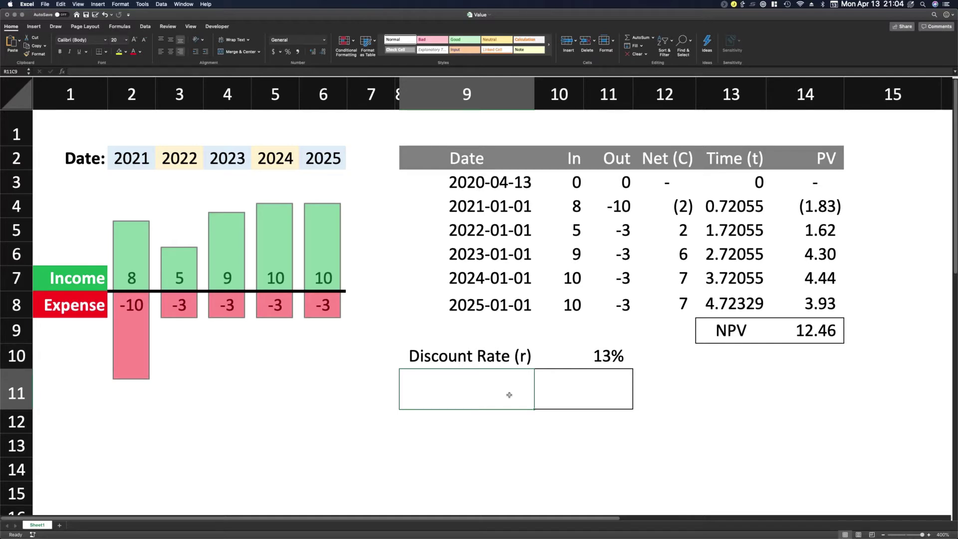
type("NPV")
key("Tab")
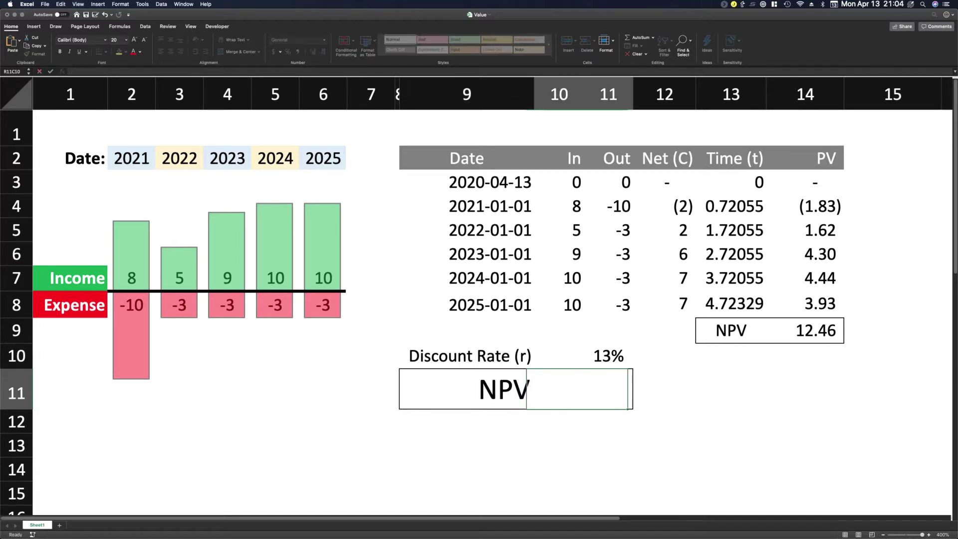
Calculate the NPV beside its large label with =XNPV(DR,CashFlows,Dates), covering the 2020-04-13 to 2025-01-01 rows.
type("=")
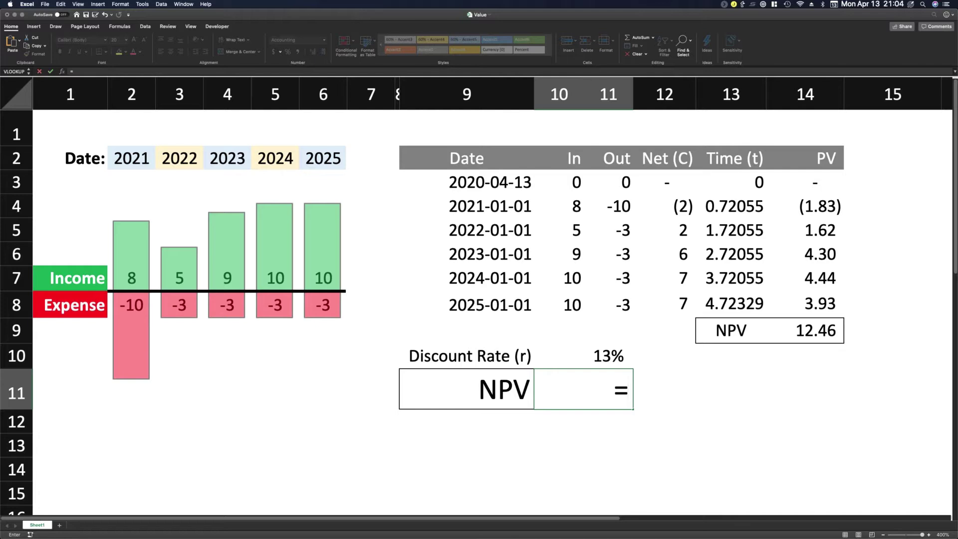
type("XNP")
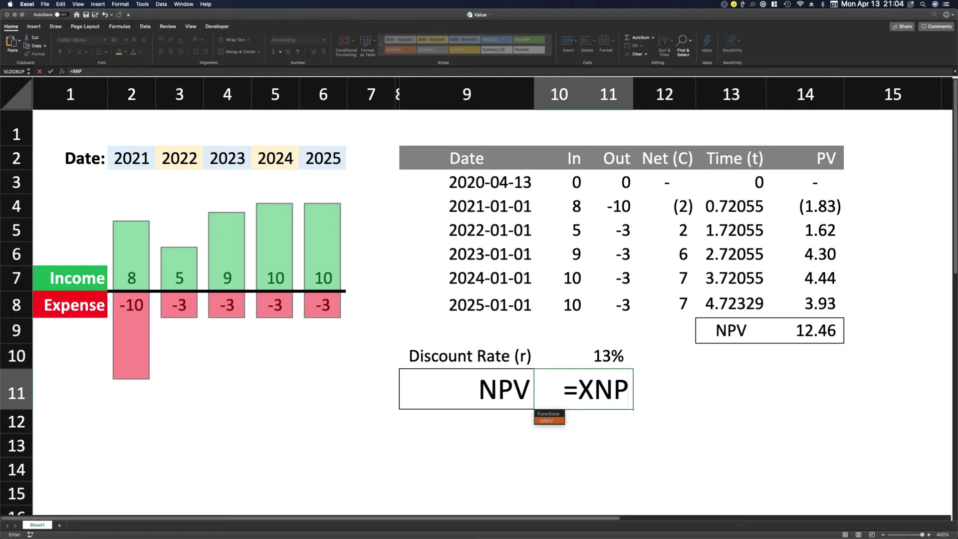
type("V(")
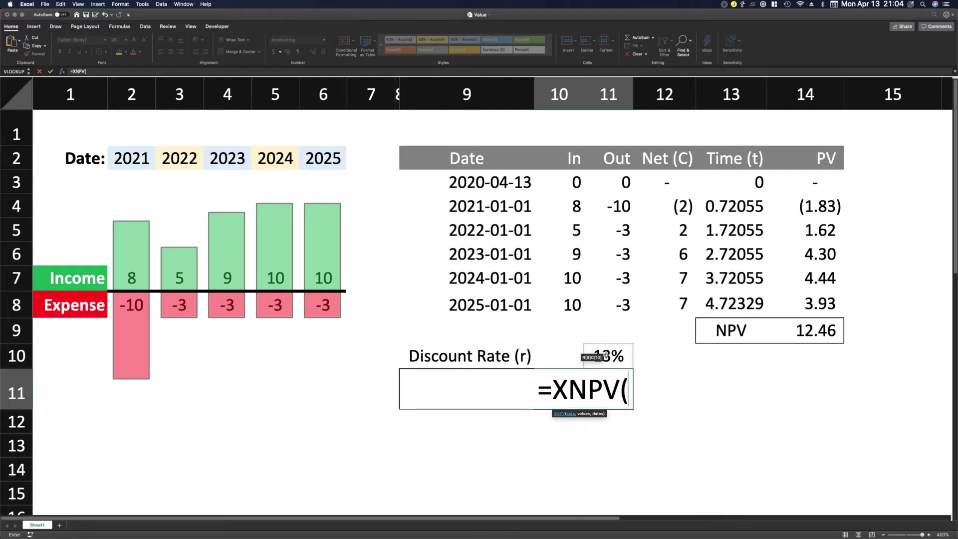
left_click(606, 355)
type(",")
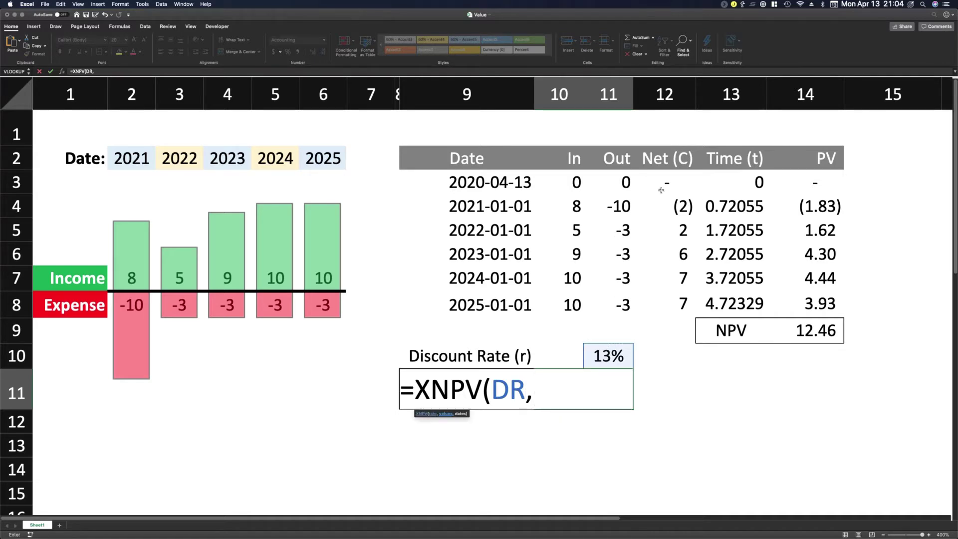
left_click_drag(669, 183, 676, 308)
type(",")
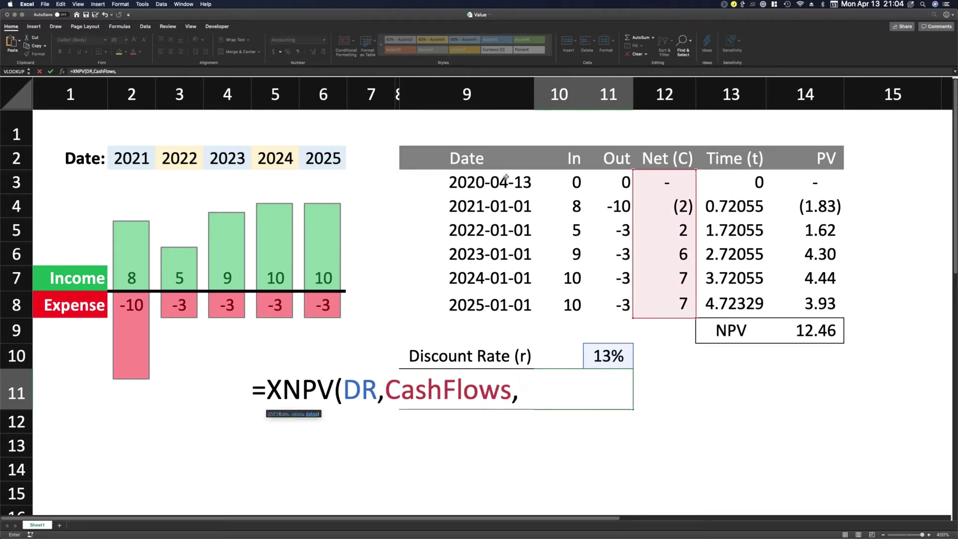
left_click_drag(507, 177, 533, 314)
type(")")
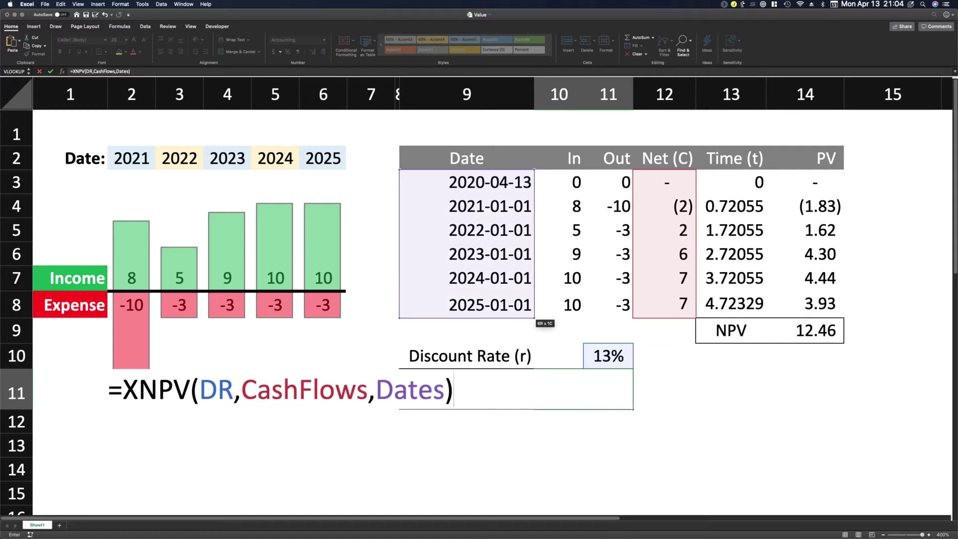
key("Return")
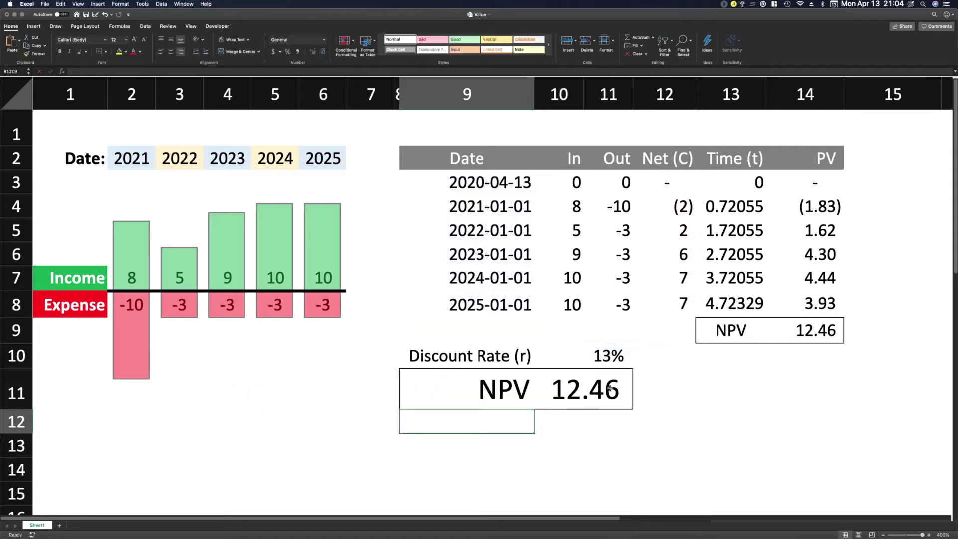
left_click(610, 388)
left_click(815, 334)
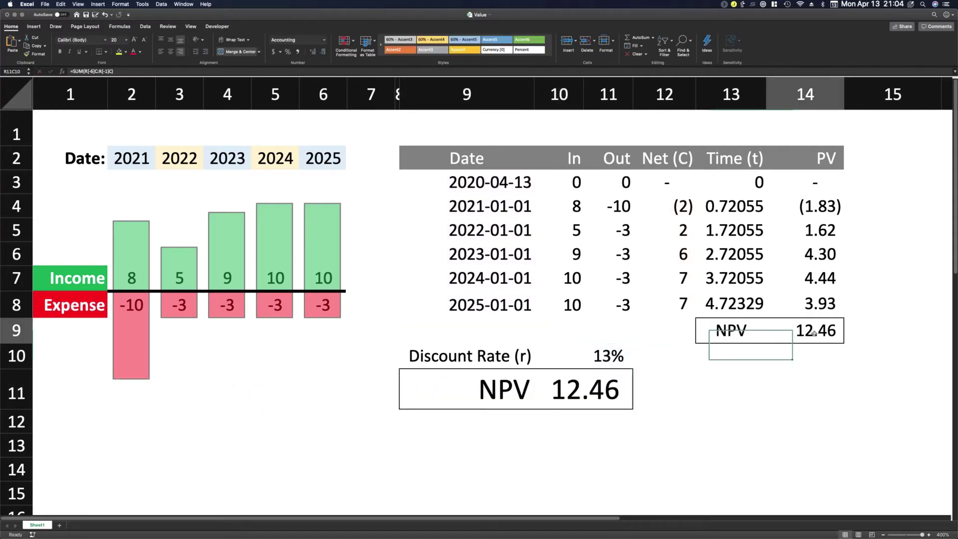
left_click(319, 425)
left_click(73, 415)
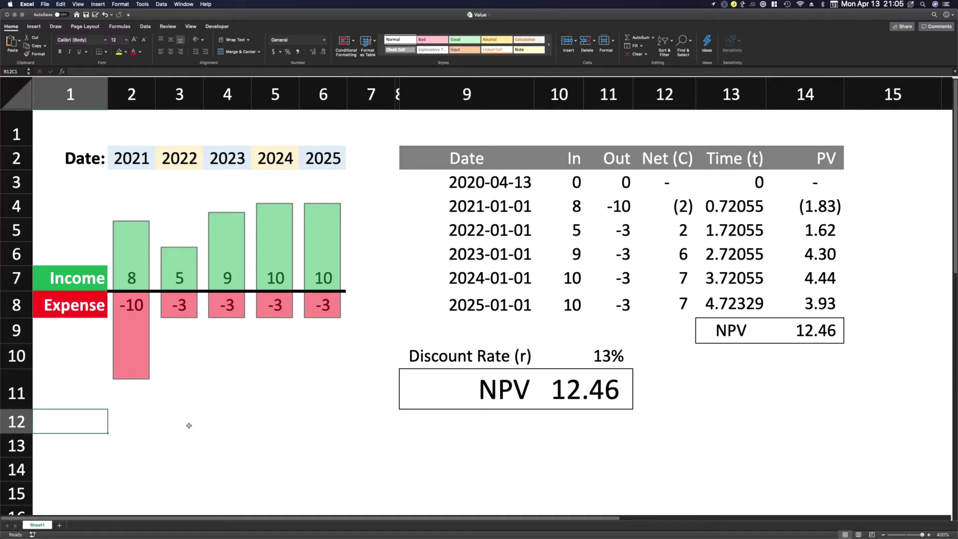
Set the 2021 expense to -5.
left_click(64, 289)
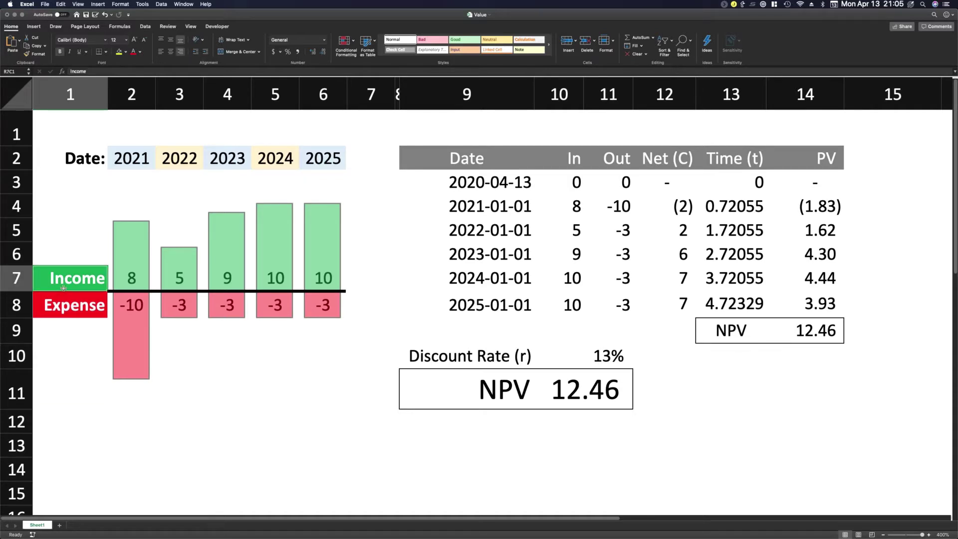
key("Right")
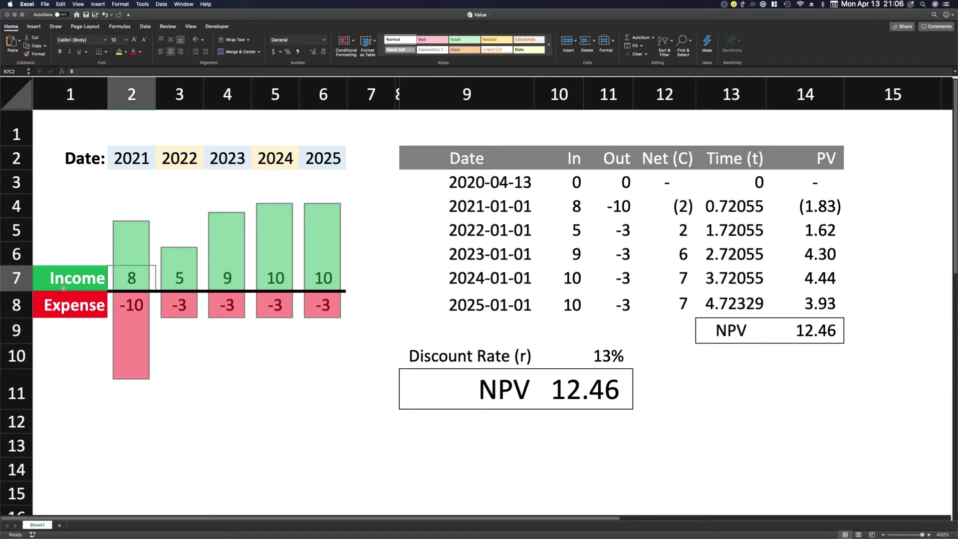
key("Down")
key("F2")
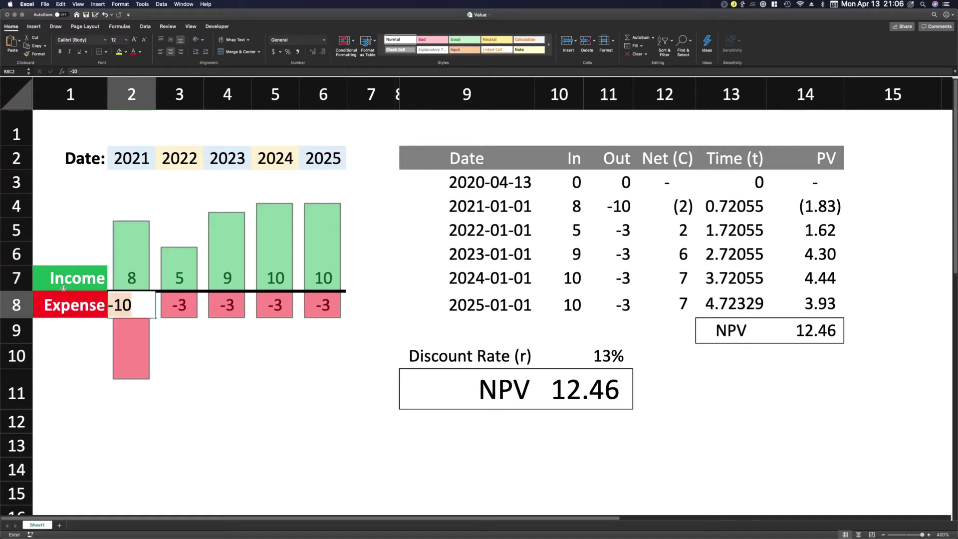
key("BackSpace")
key("BackSpace")
type("5")
key("Return")
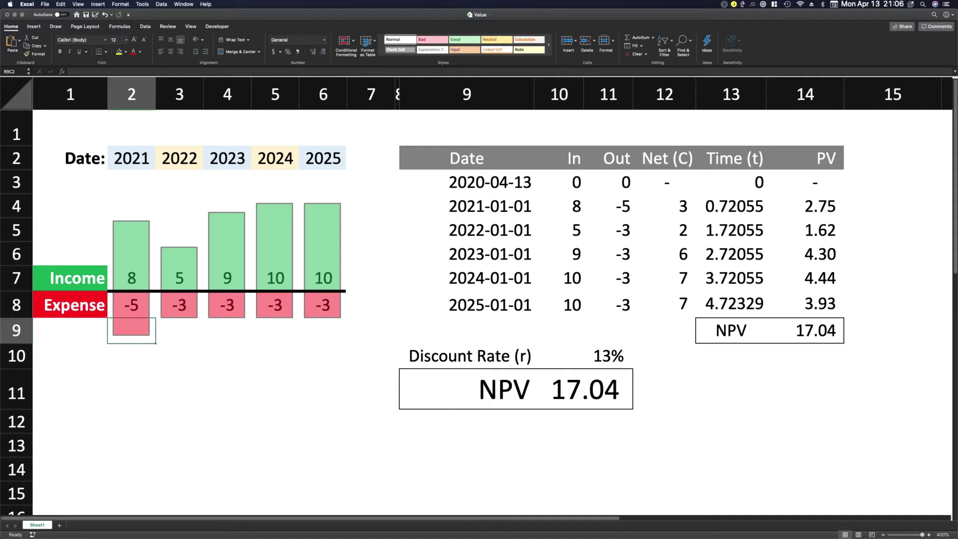
Set the 2022 income to 9.
key("Up")
key("Up")
key("Right")
key("Right")
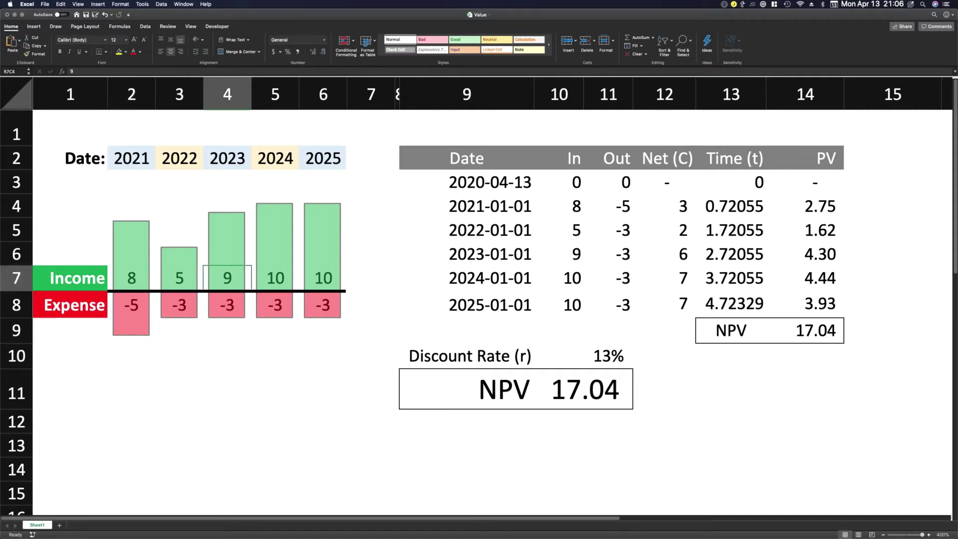
key("Left")
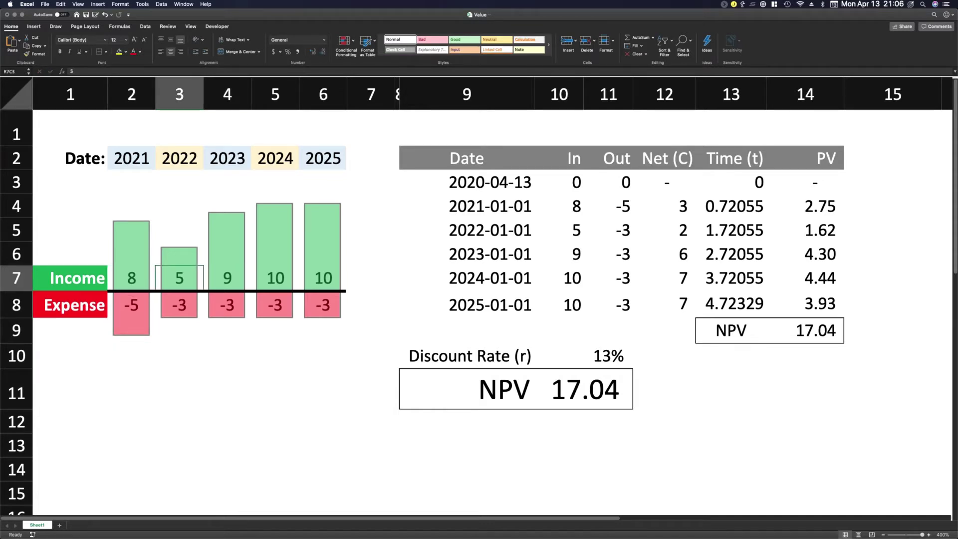
type("9")
key("Return")
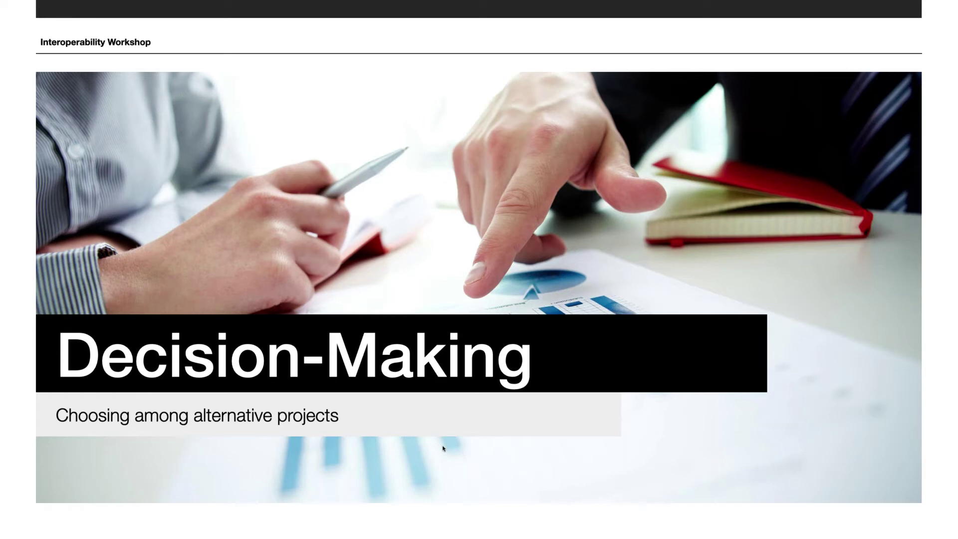
key("Right")
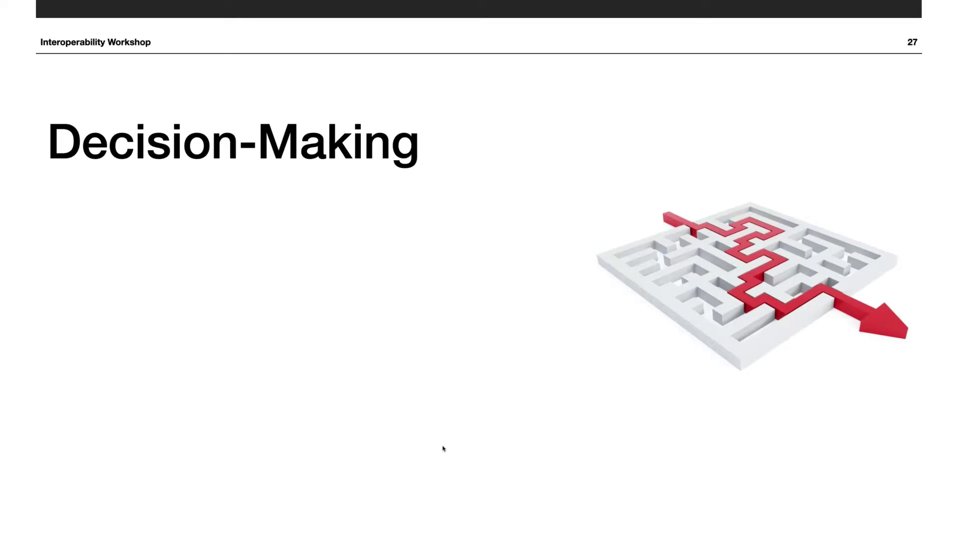